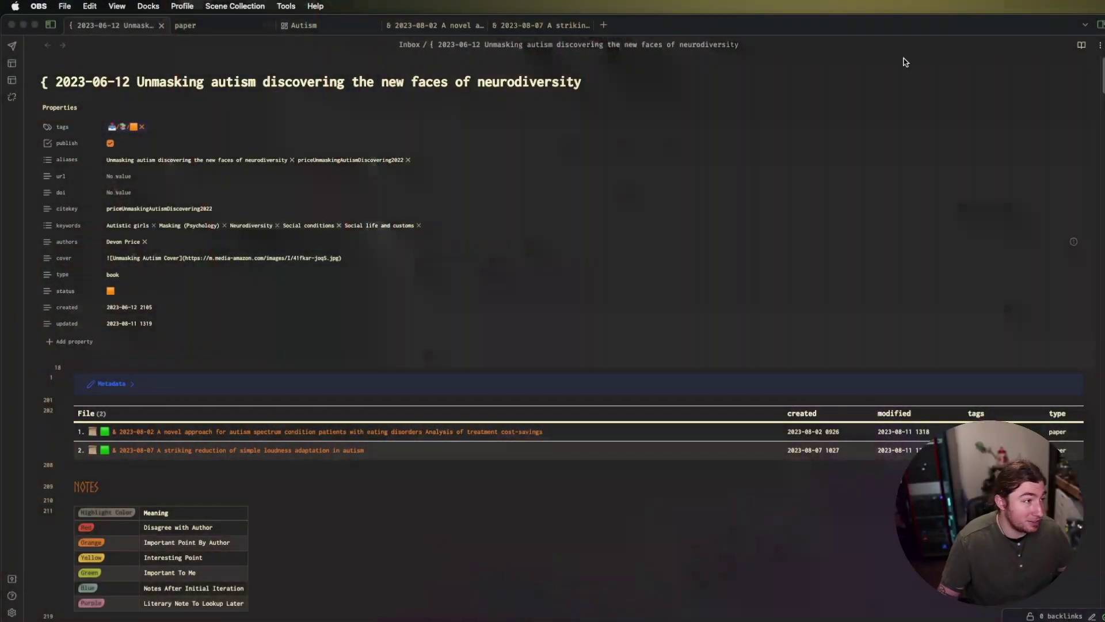
Step: Activate the Obsidian window showing the Unmasking autism book note
left_click(1102, 69)
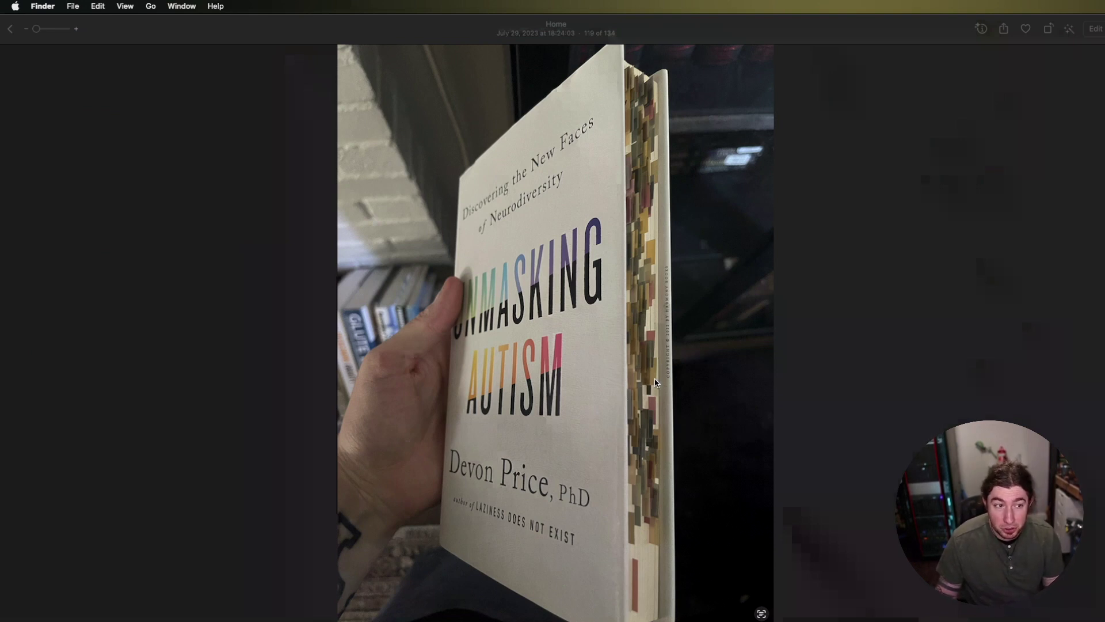
Step: Switch to Zotero and browse the Autism and Sex and ASD collections, ending on Unmasking Autism
key("ctrl+Up")
left_click(719, 190)
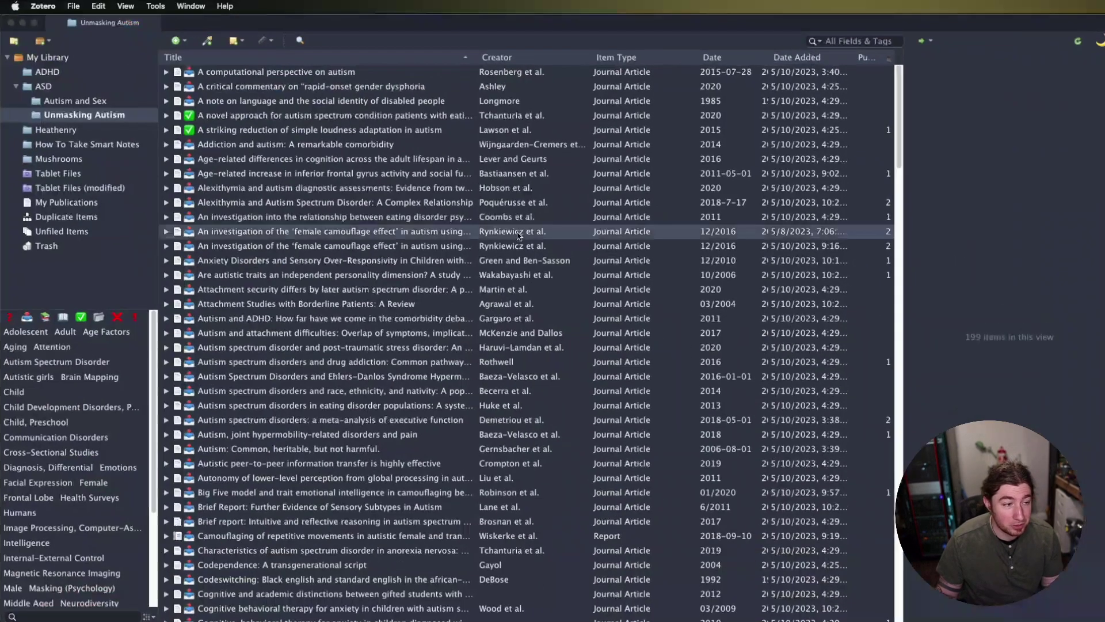
scroll(436, 134, "down", 15)
scroll(436, 134, "down", 10)
scroll(436, 201, "up", 20)
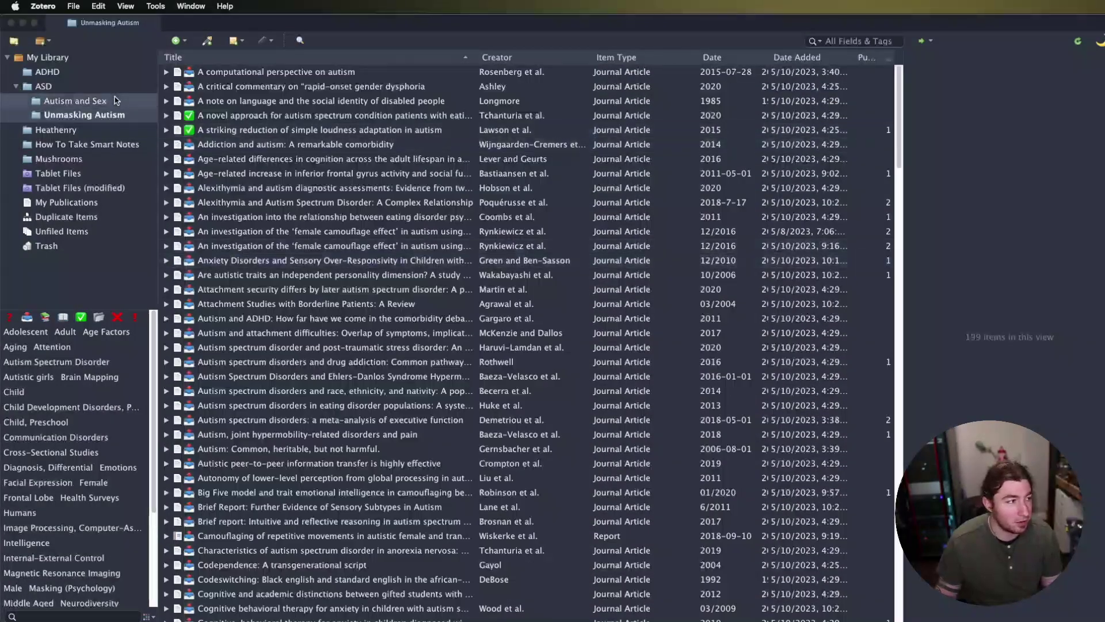
left_click(41, 99)
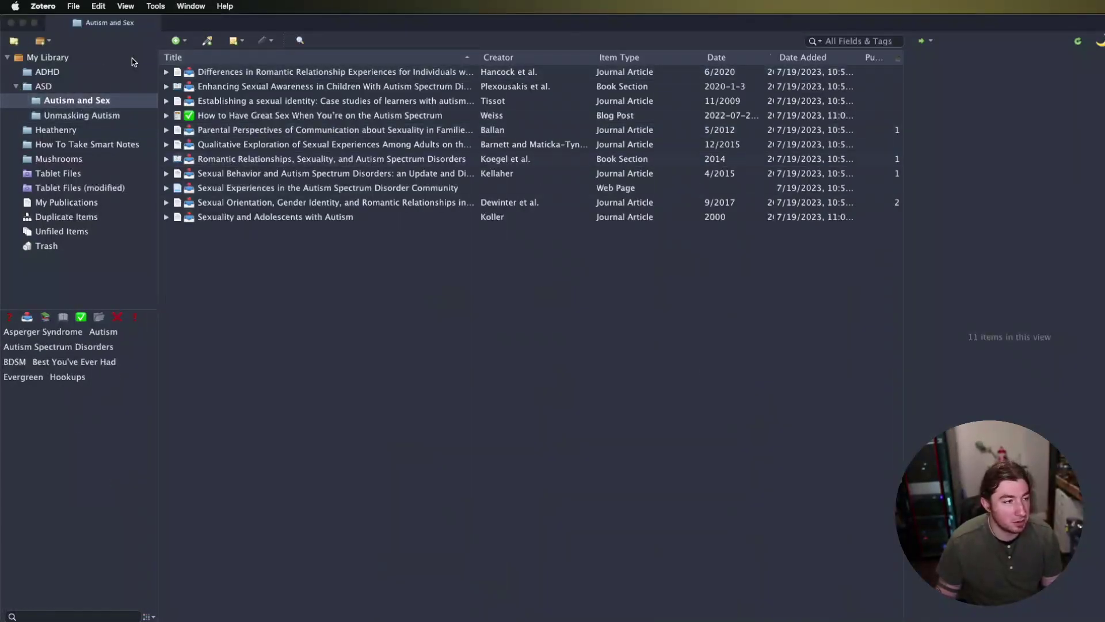
key("Up")
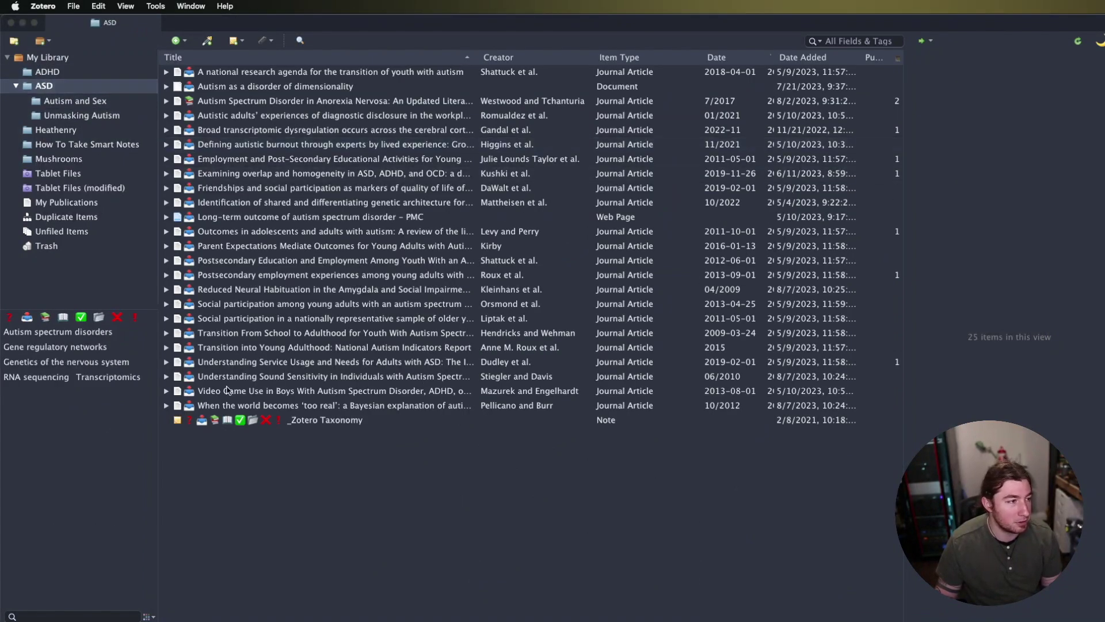
left_click(111, 112)
Step: Bring the Photos window with the Unmasking Autism book photo to the front
key("ctrl+Up")
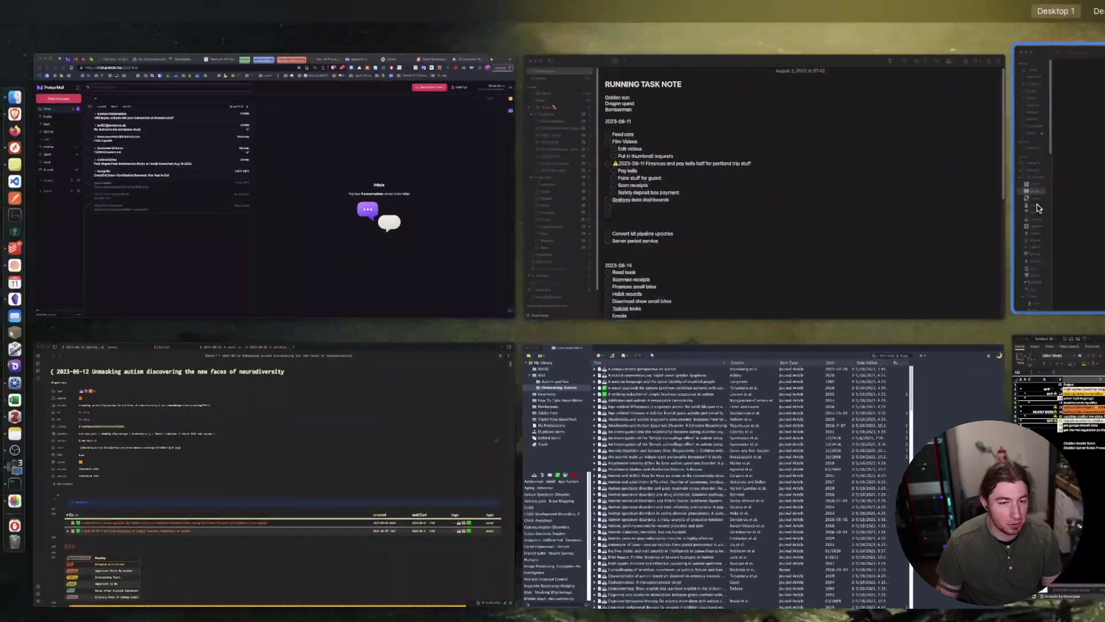
left_click(1071, 201)
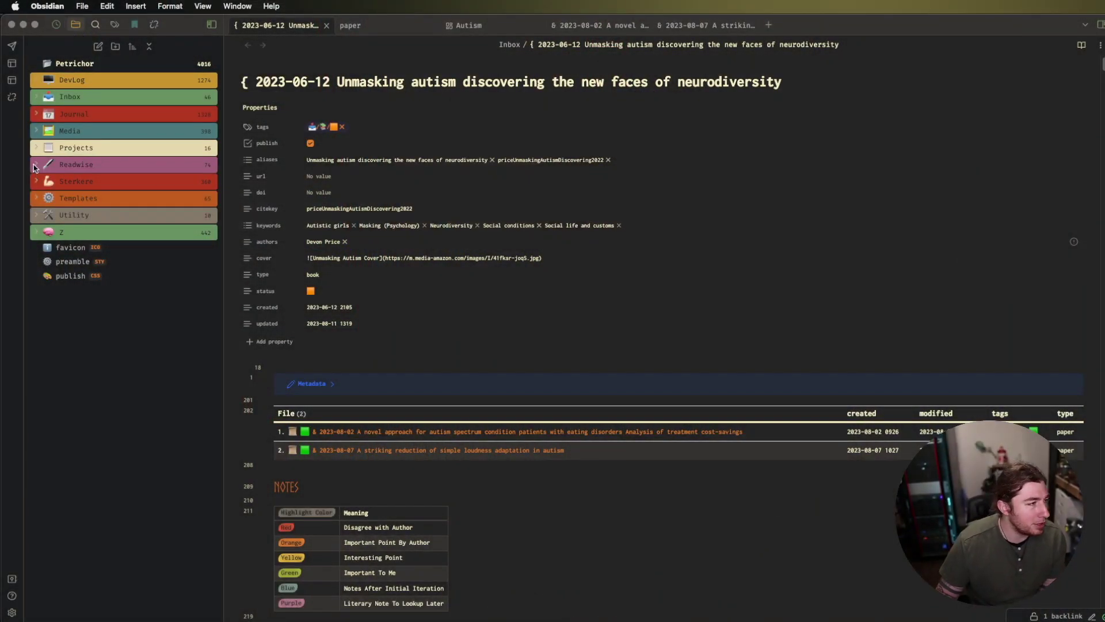
Step: Open Readwise > books > What I Mean When I Say I'm Autistic and scroll to its Highlights
left_click(34, 167)
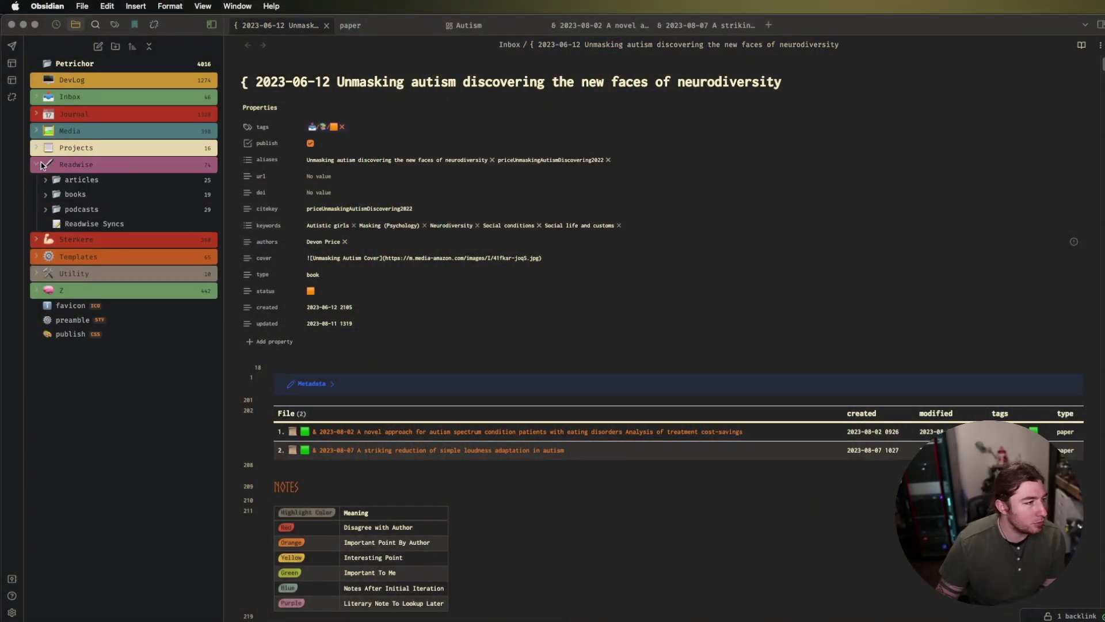
left_click(42, 195)
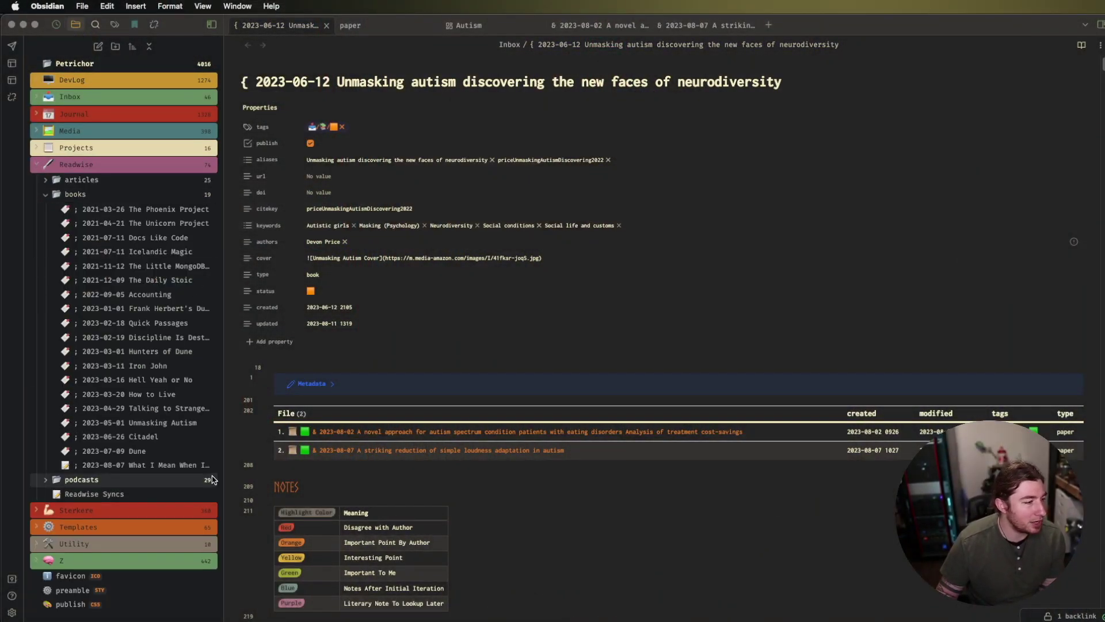
left_click(154, 464)
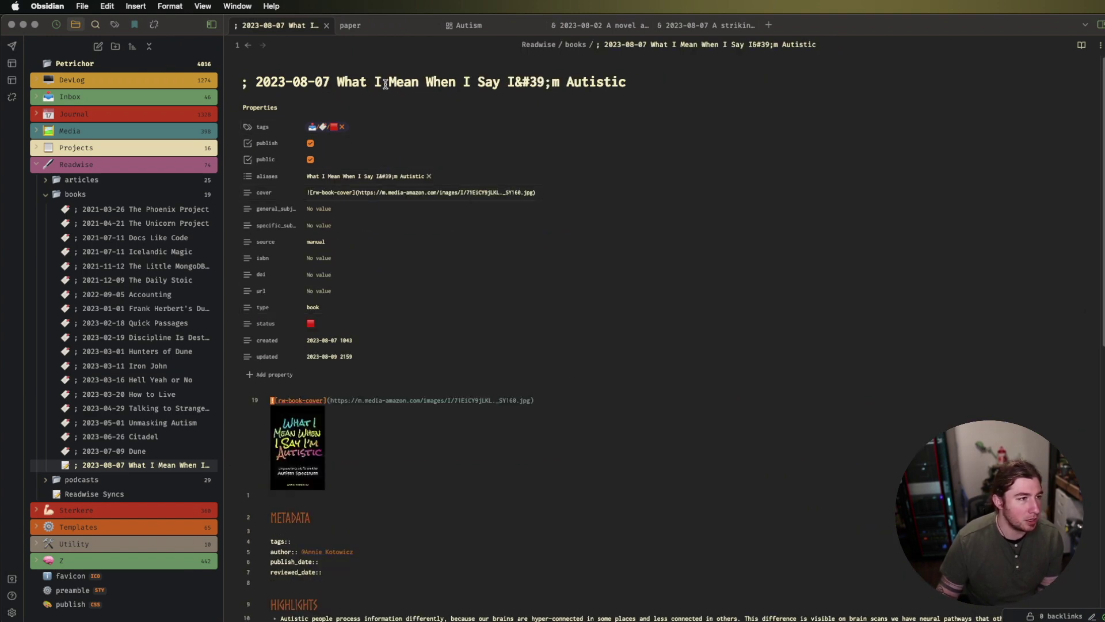
scroll(377, 163, "down", 10)
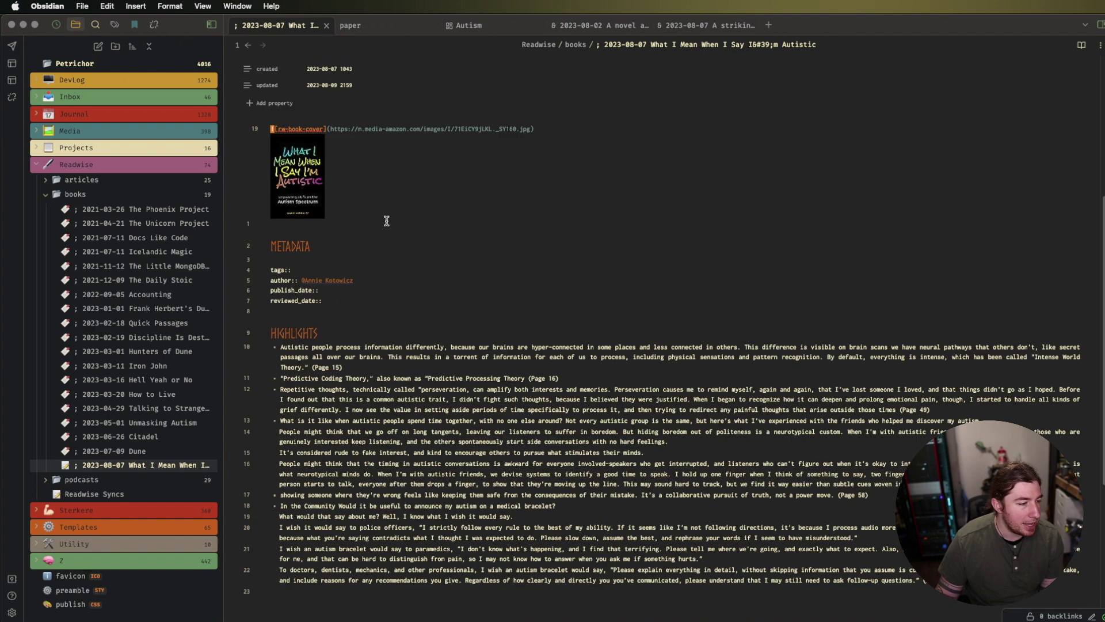
left_click(348, 229)
scroll(286, 168, "down", 3)
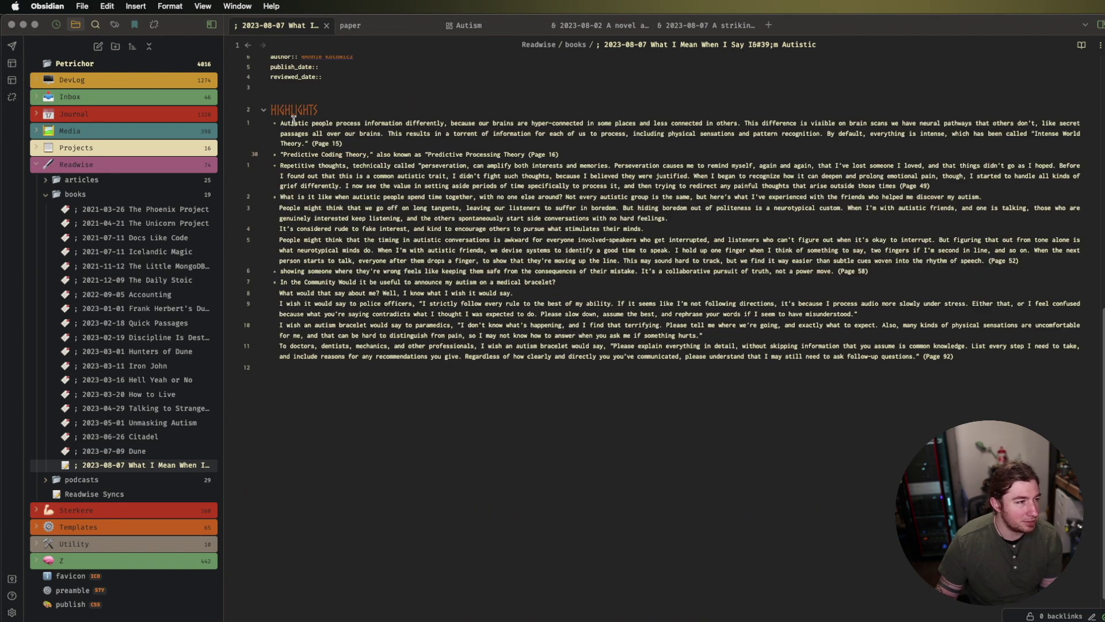
left_click_drag(279, 123, 681, 186)
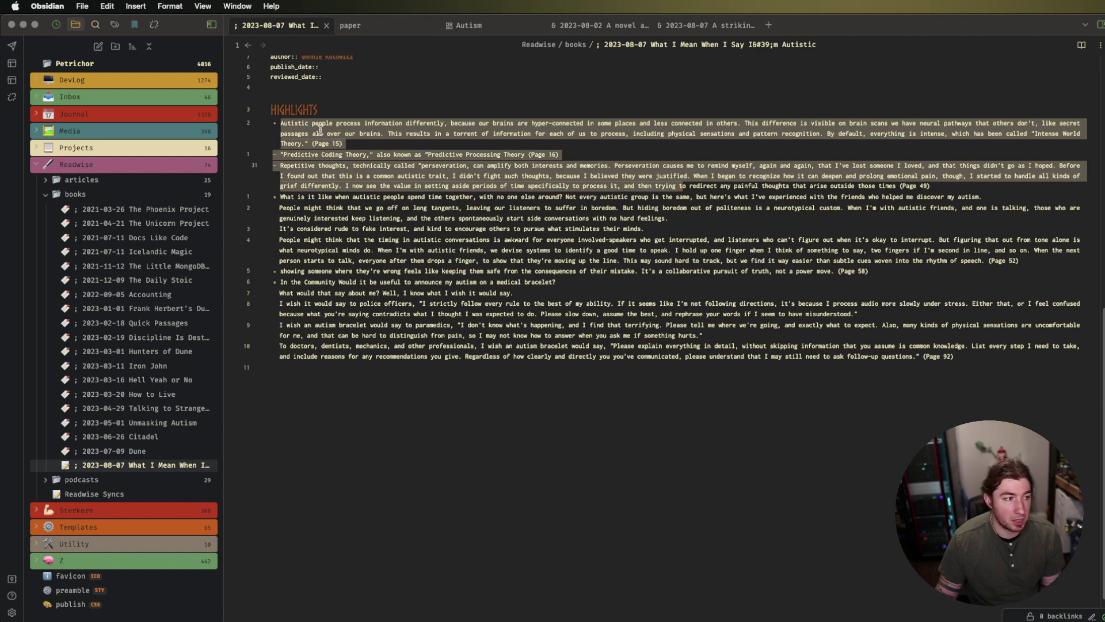
left_click_drag(343, 143, 278, 124)
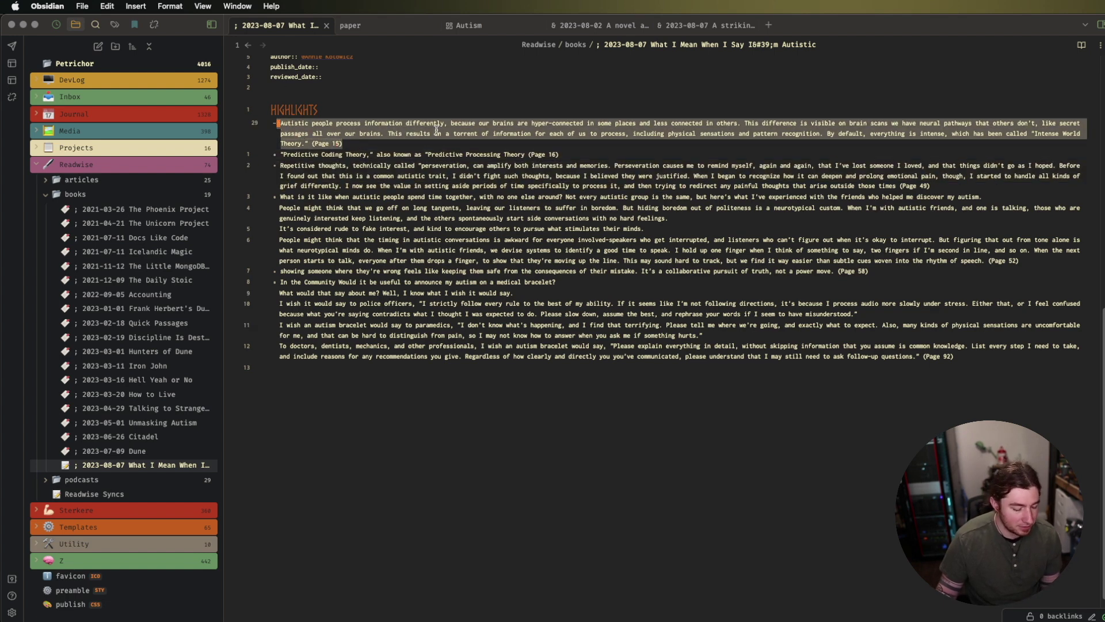
key("super+shift+h")
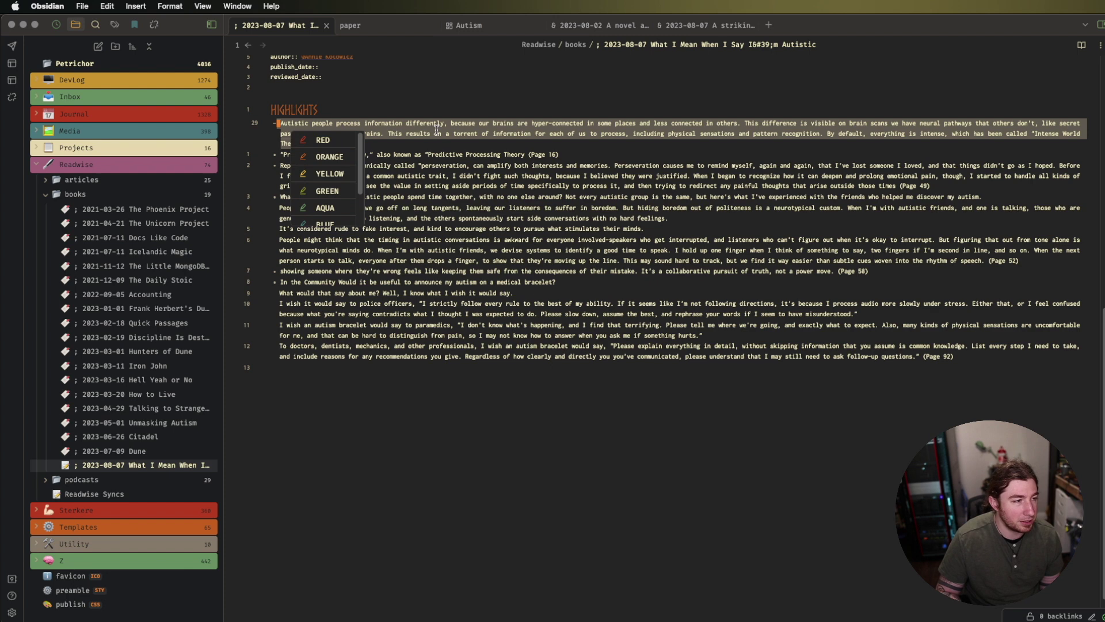
key("Down")
key("Down")
key("Return")
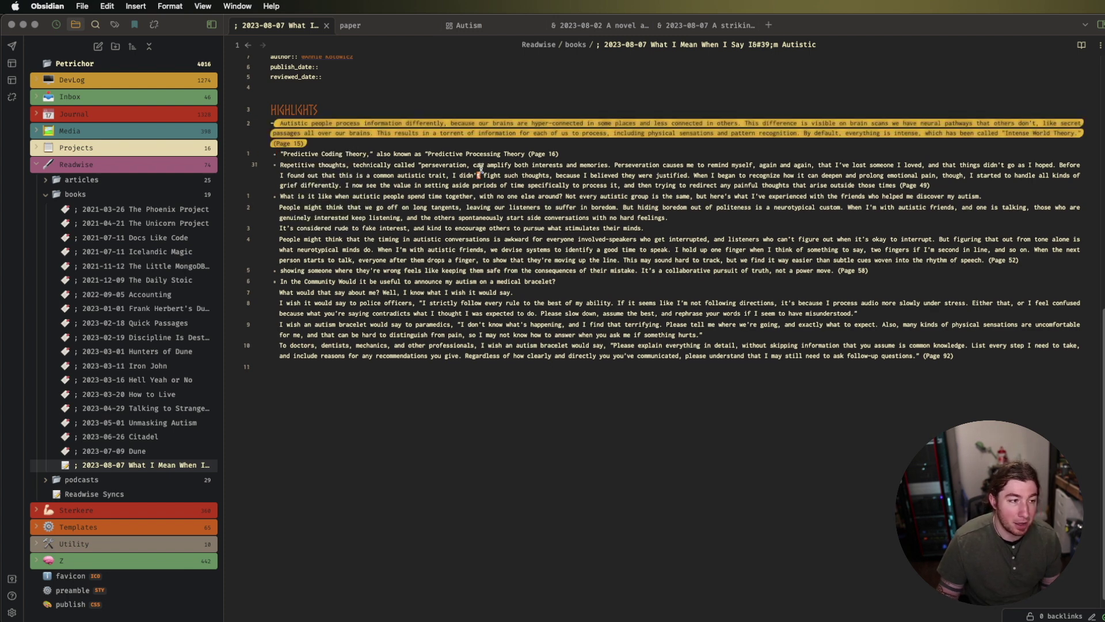
key("super+z")
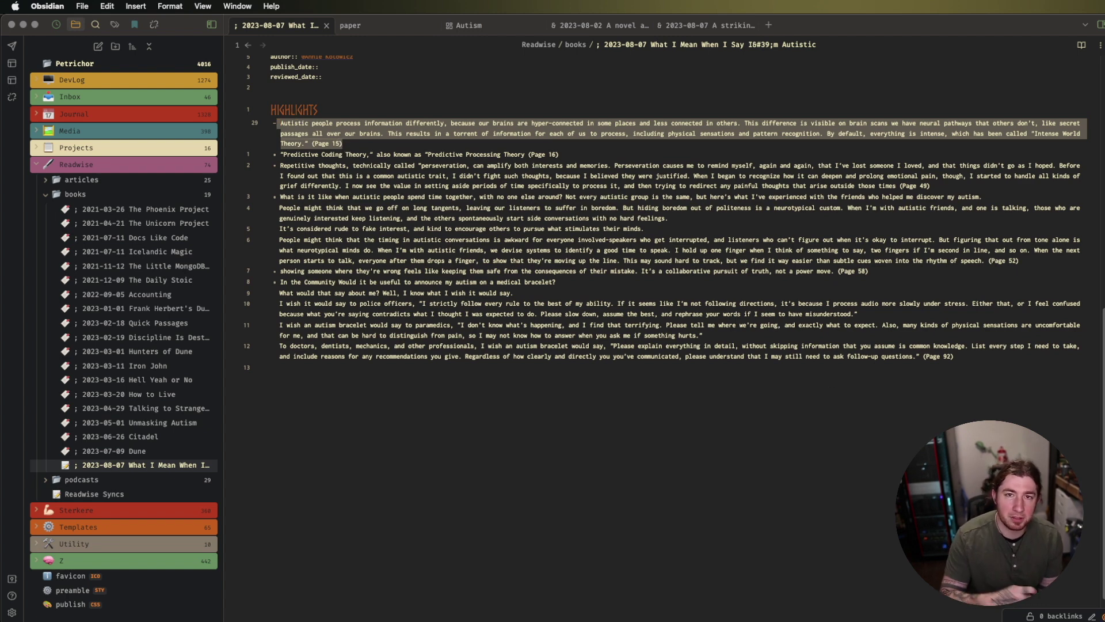
scroll(648, 347, "up", 10)
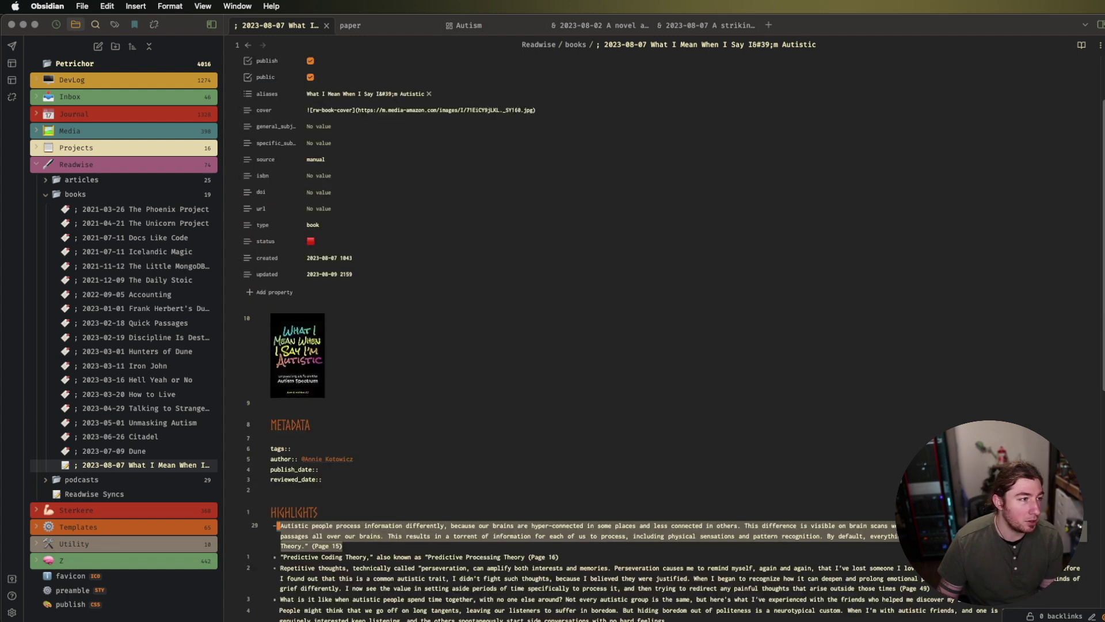
scroll(569, 363, "down", 2)
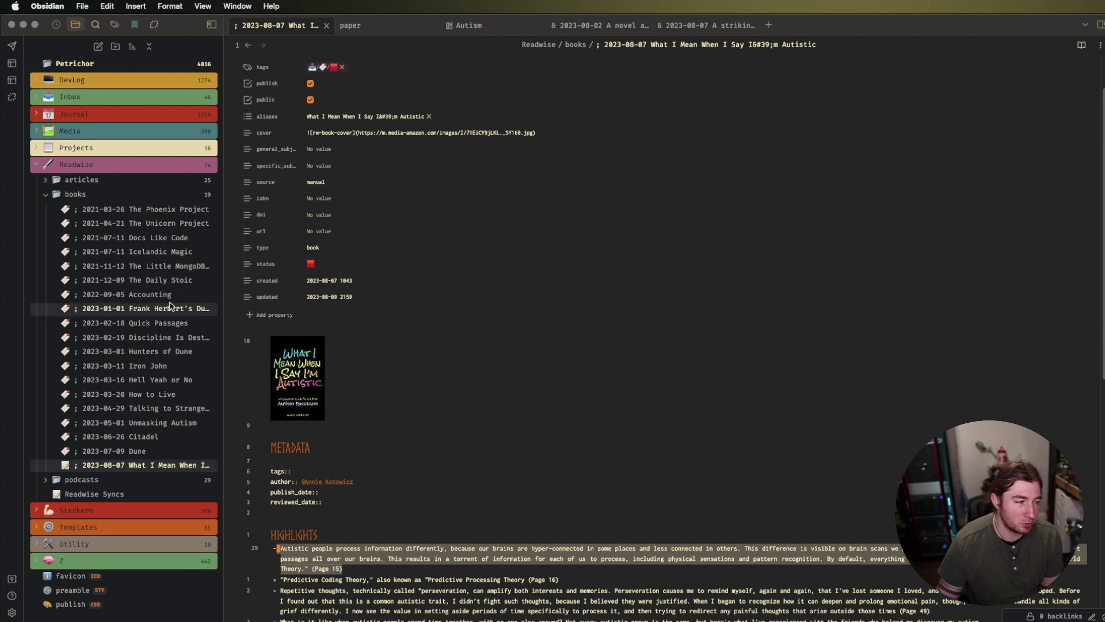
scroll(413, 279, "up", 1)
Step: Collapse the Readwise folder in the file tree
scroll(414, 280, "up", 3)
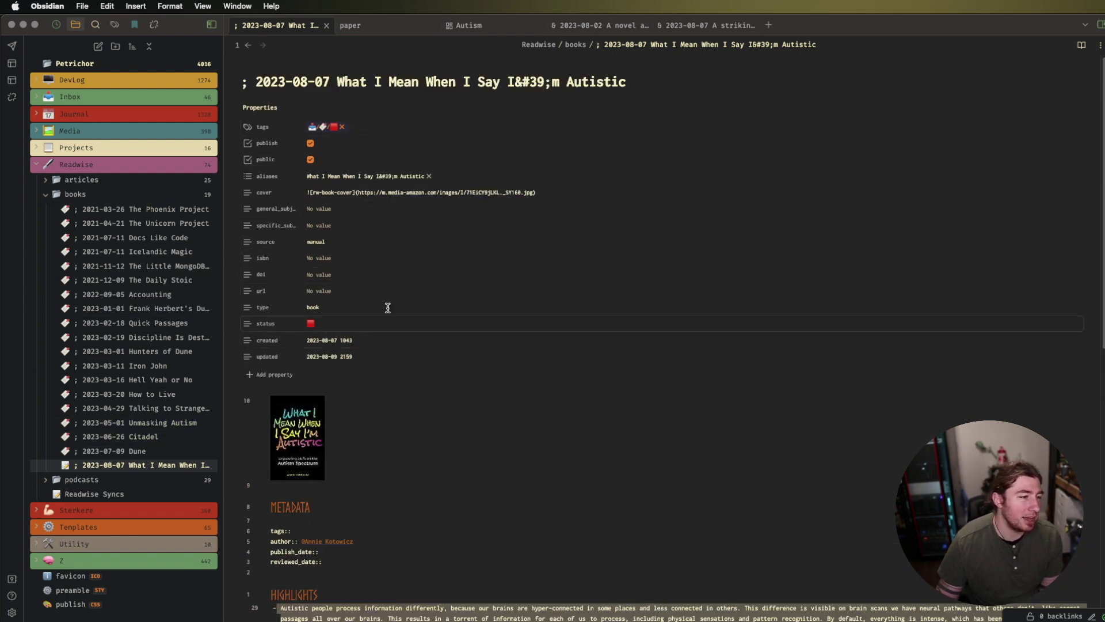
scroll(420, 338, "down", 20)
scroll(436, 397, "up", 20)
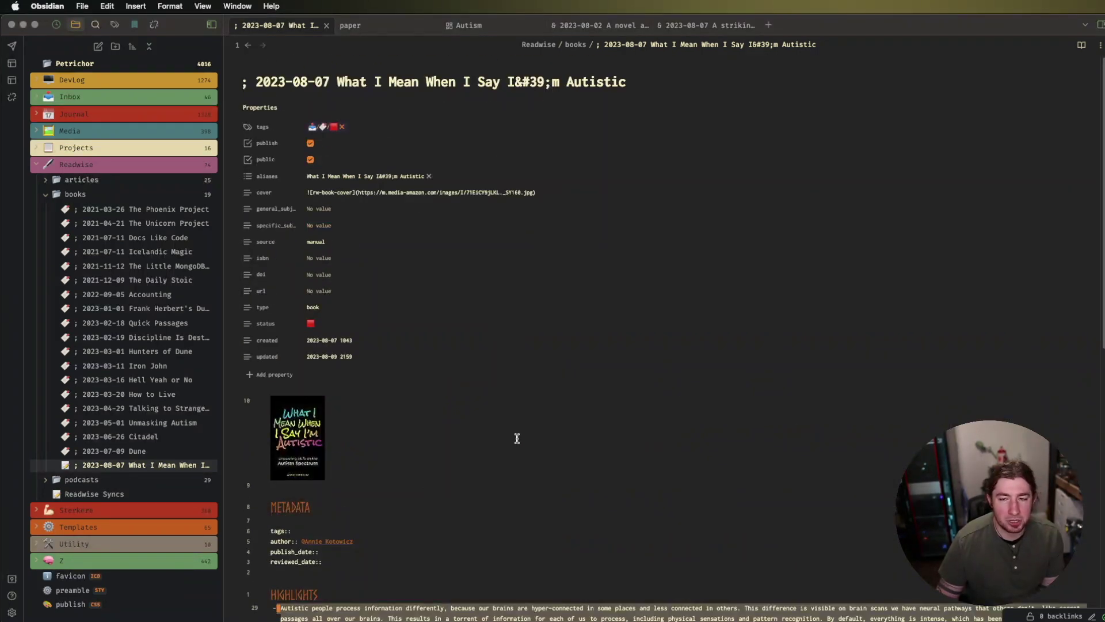
left_click(38, 166)
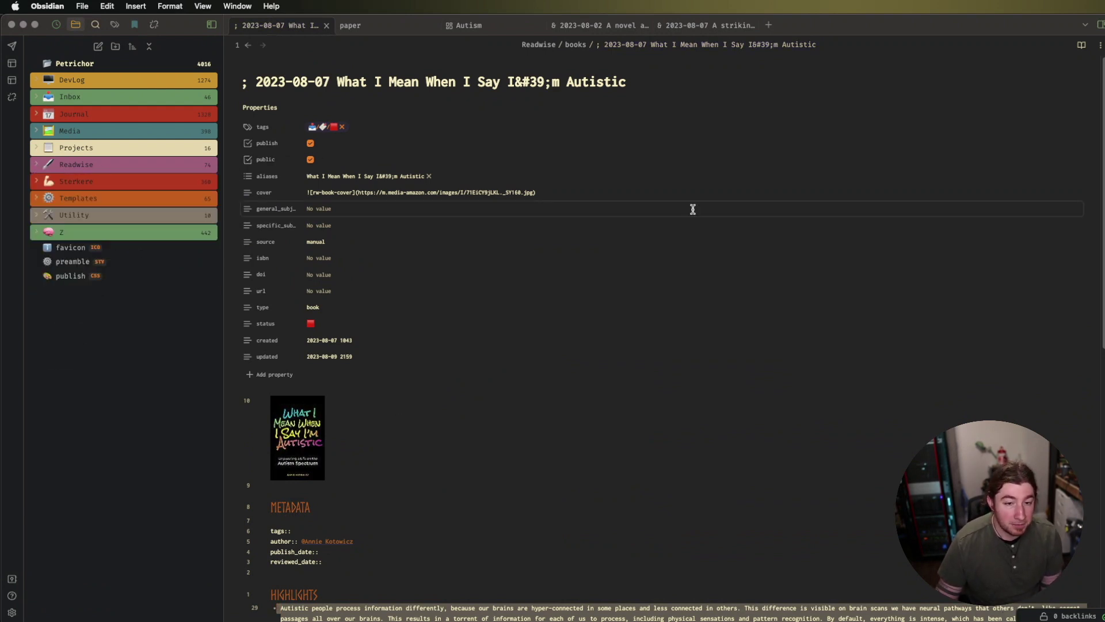
Step: Switch to the '2023-08-02 A novel approach…' eating-disorders note and show all open windows
left_click(607, 26)
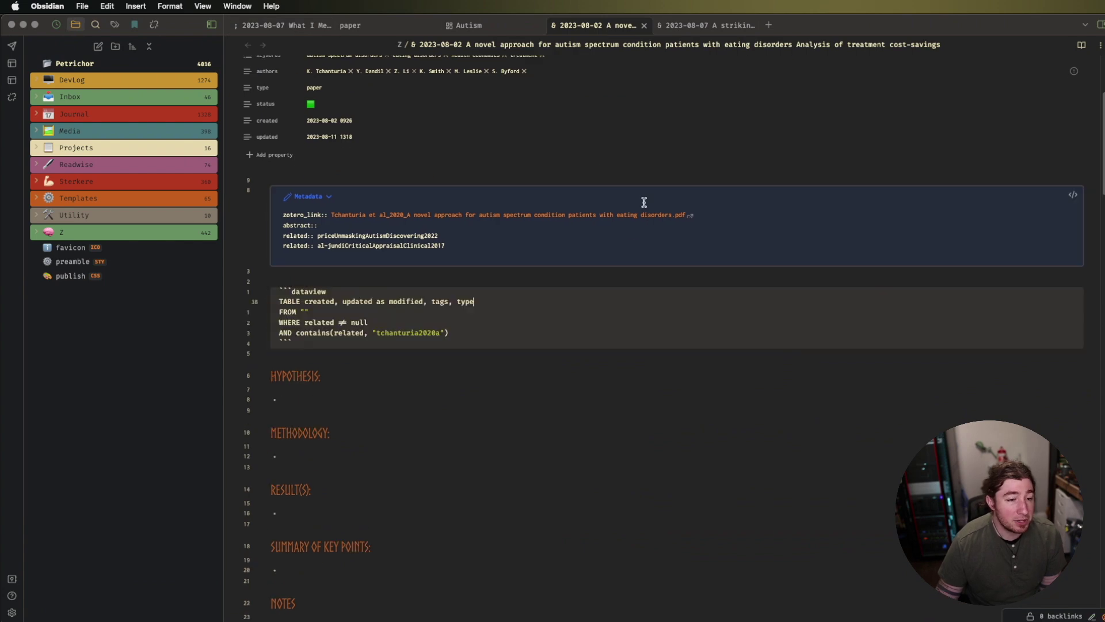
scroll(645, 207, "up", 3)
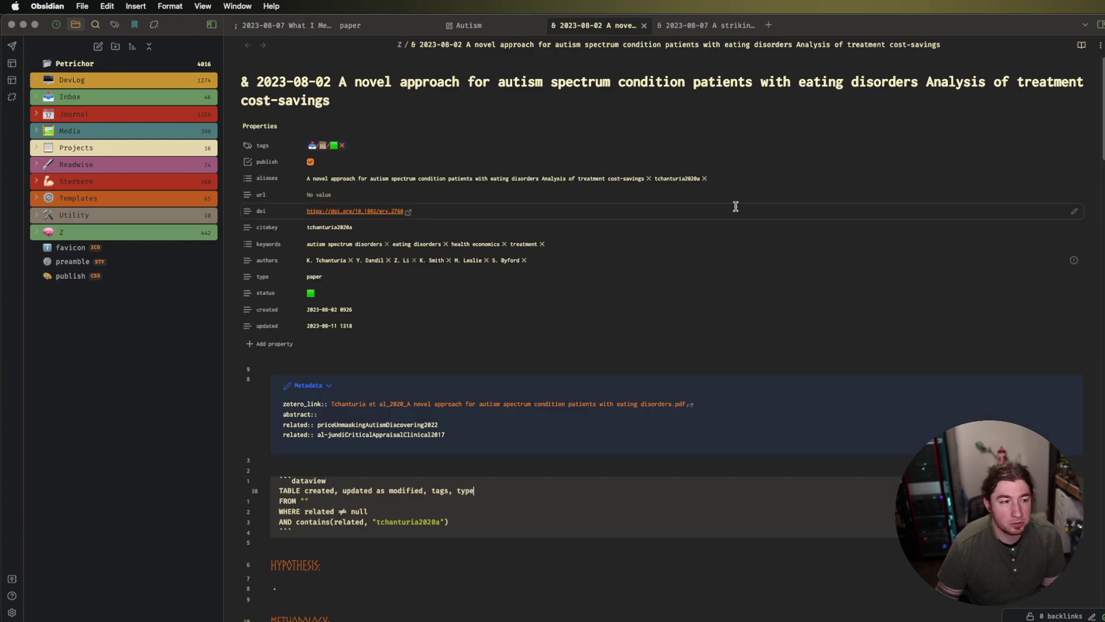
key("ctrl+Up")
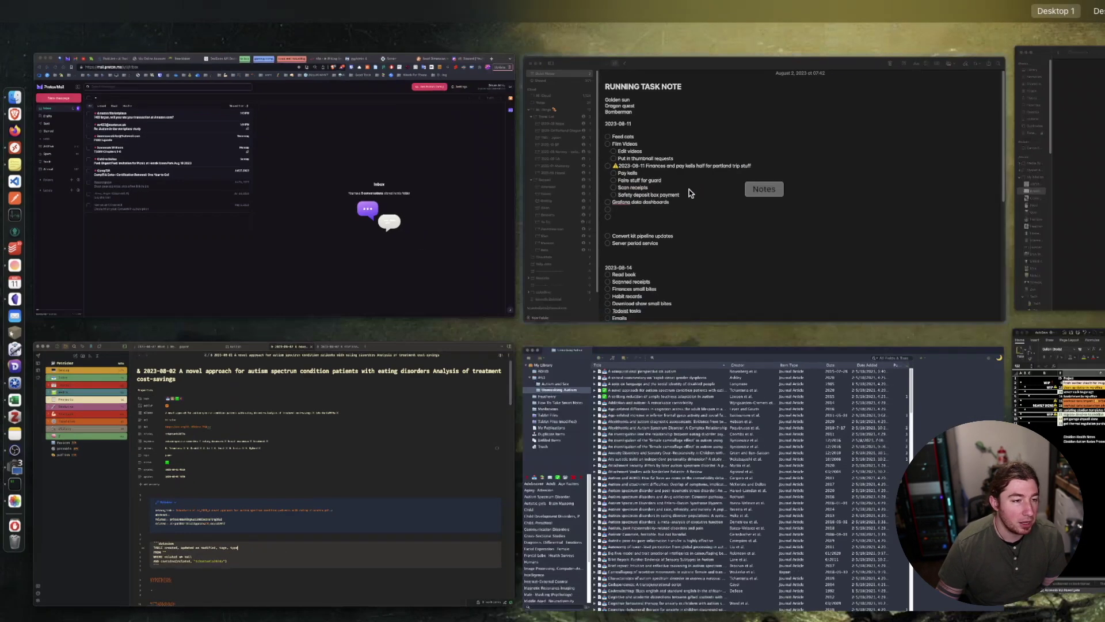
Step: Open the loudness adaptation paper's PDF in Zotero and scroll through its highlights
left_click(773, 492)
double_click(292, 130)
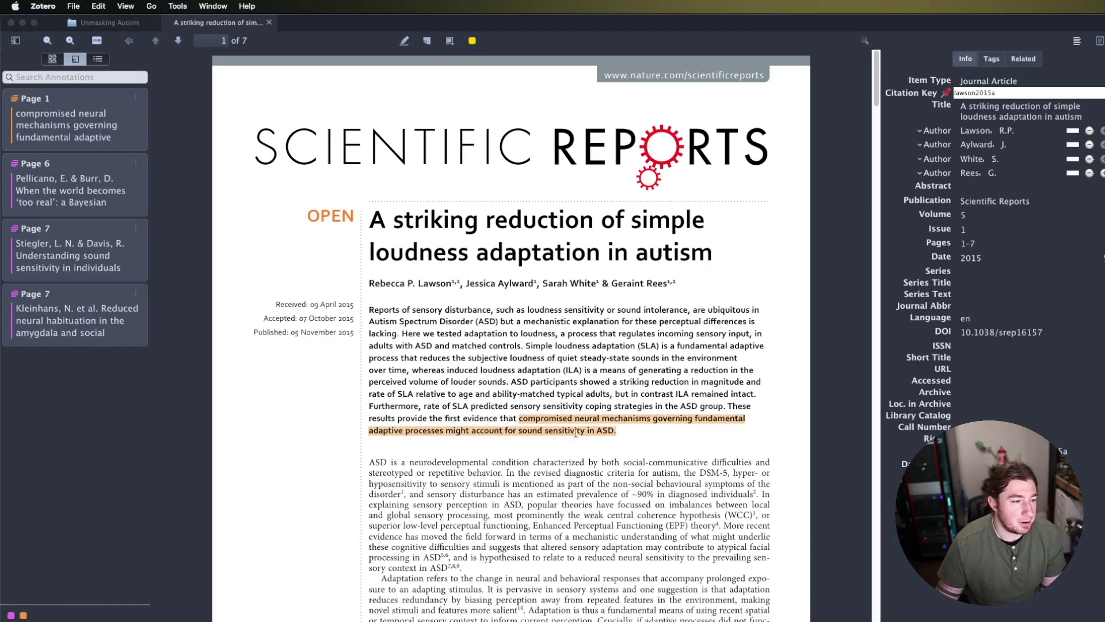
left_click(590, 431)
scroll(575, 391, "down", 20)
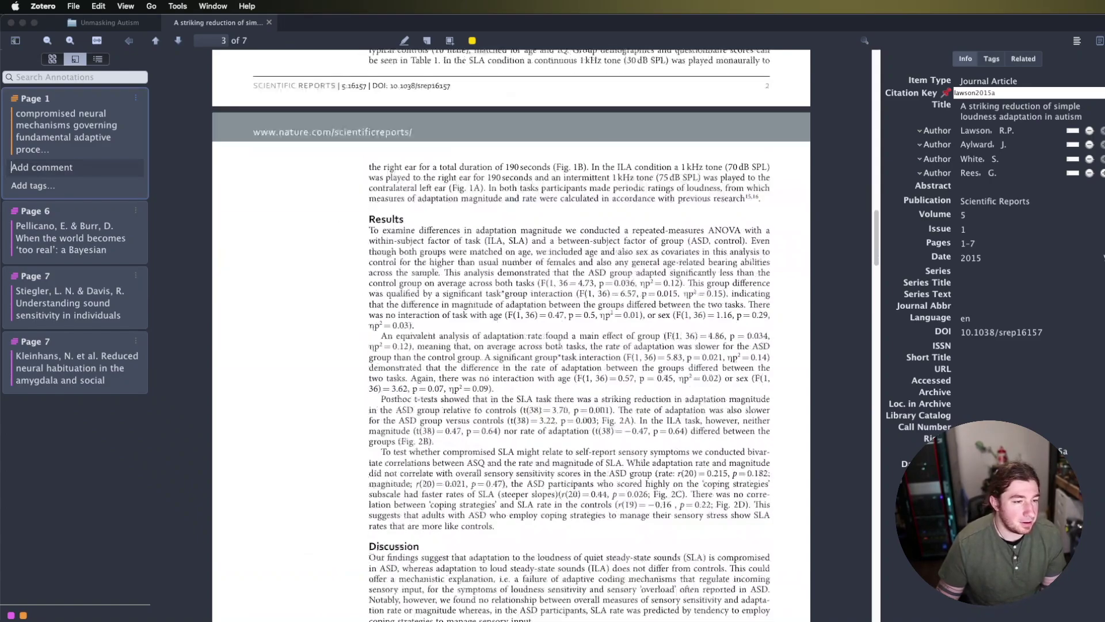
scroll(561, 344, "down", 20)
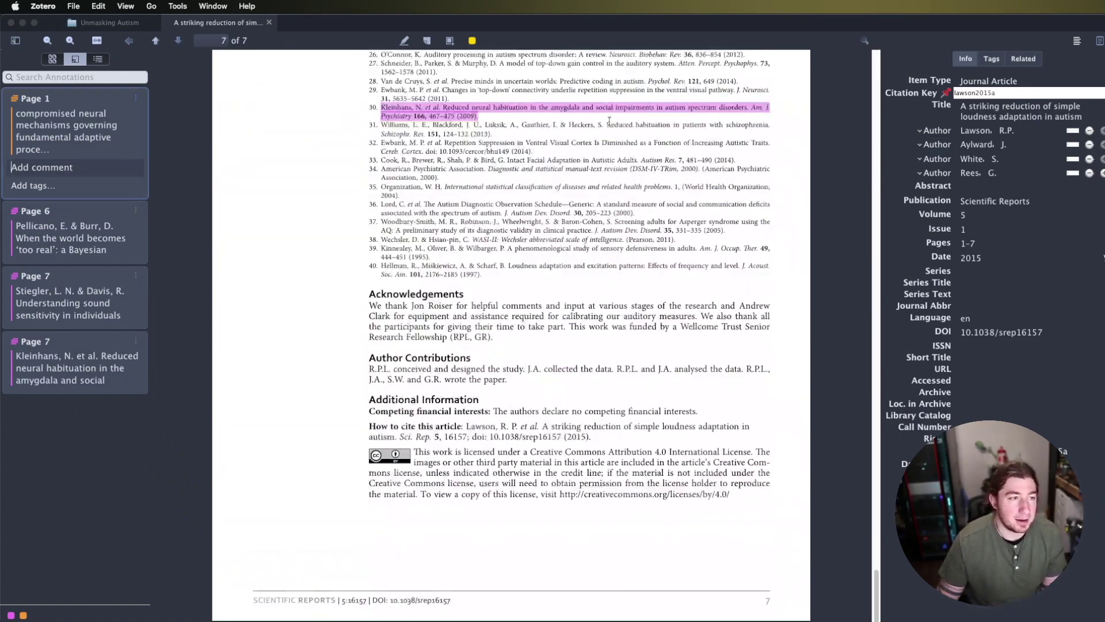
key("ctrl+Up")
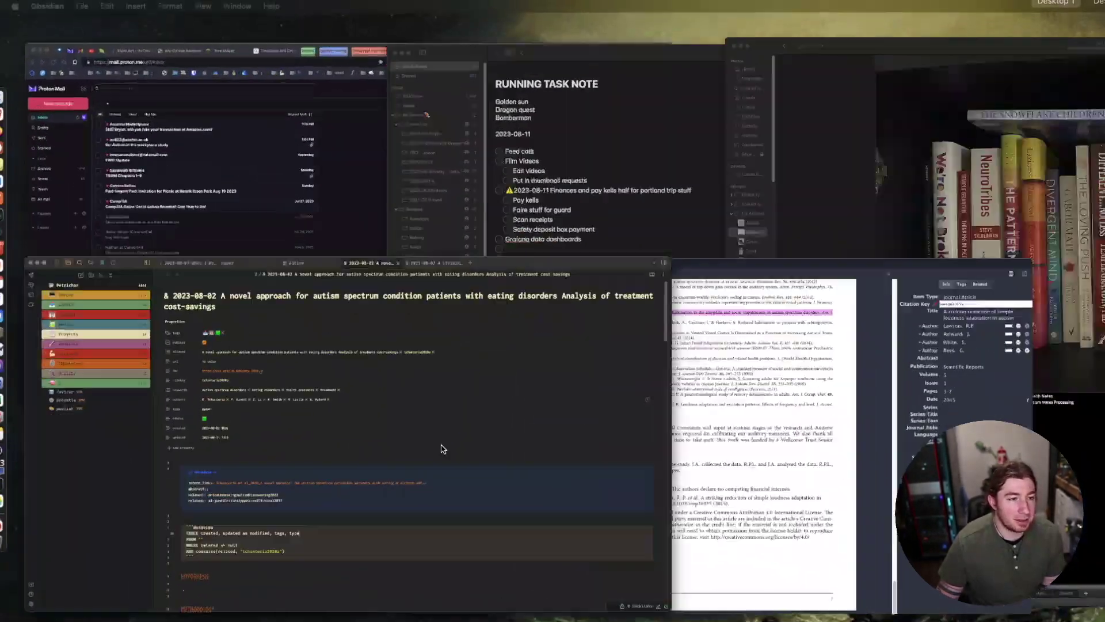
Step: Back in Obsidian, render the eating-disorders note's dataview query as a table and scroll through it
left_click(441, 448)
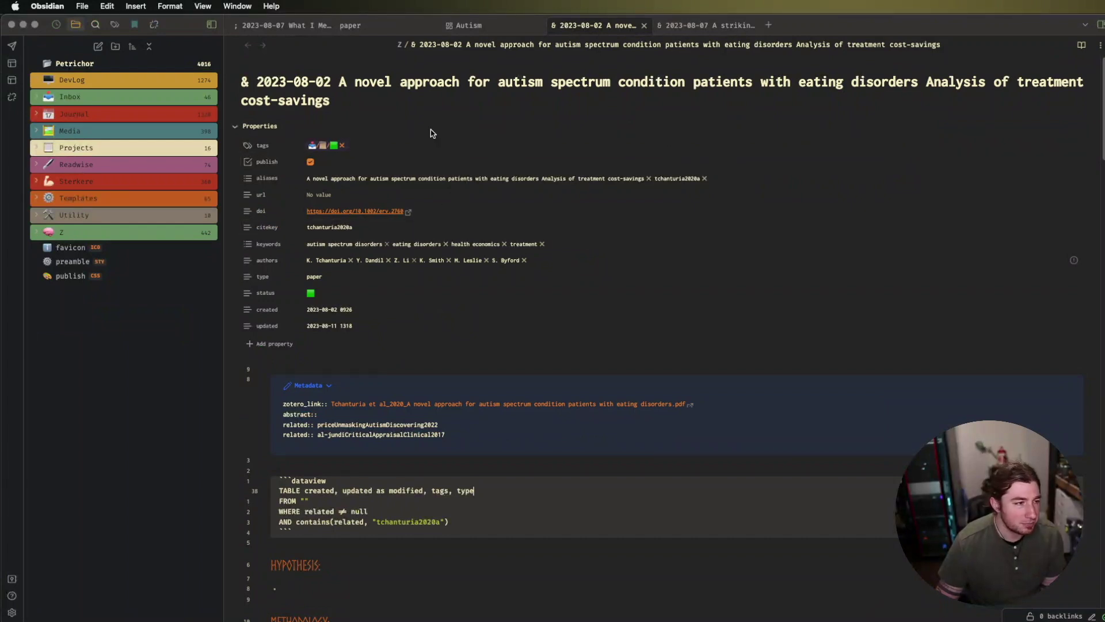
scroll(589, 502, "down", 4)
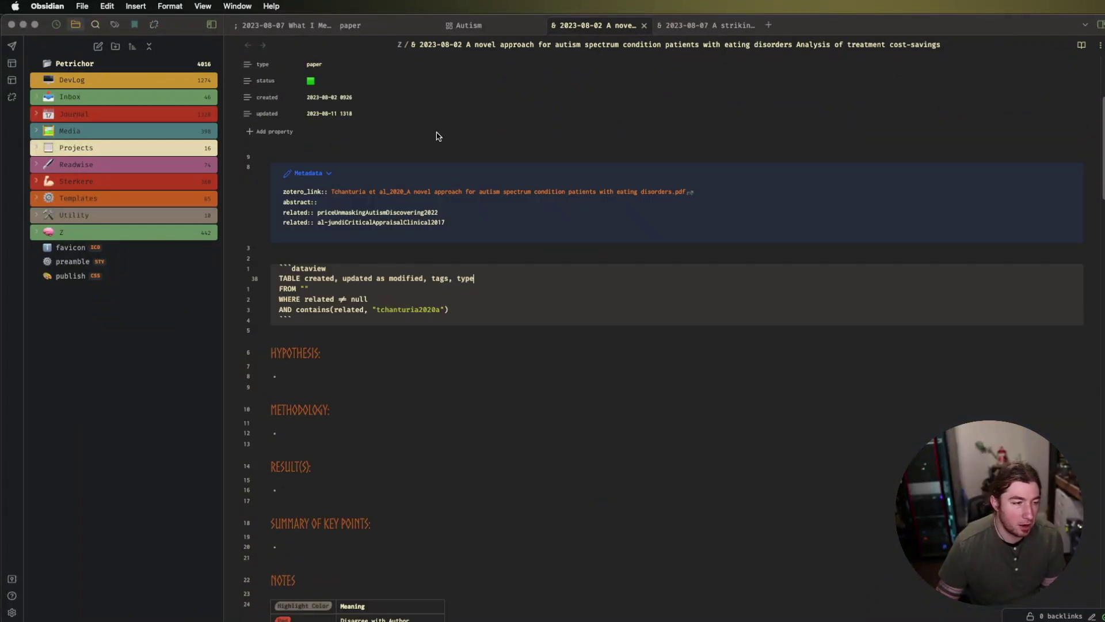
left_click(497, 366)
scroll(457, 484, "down", 3)
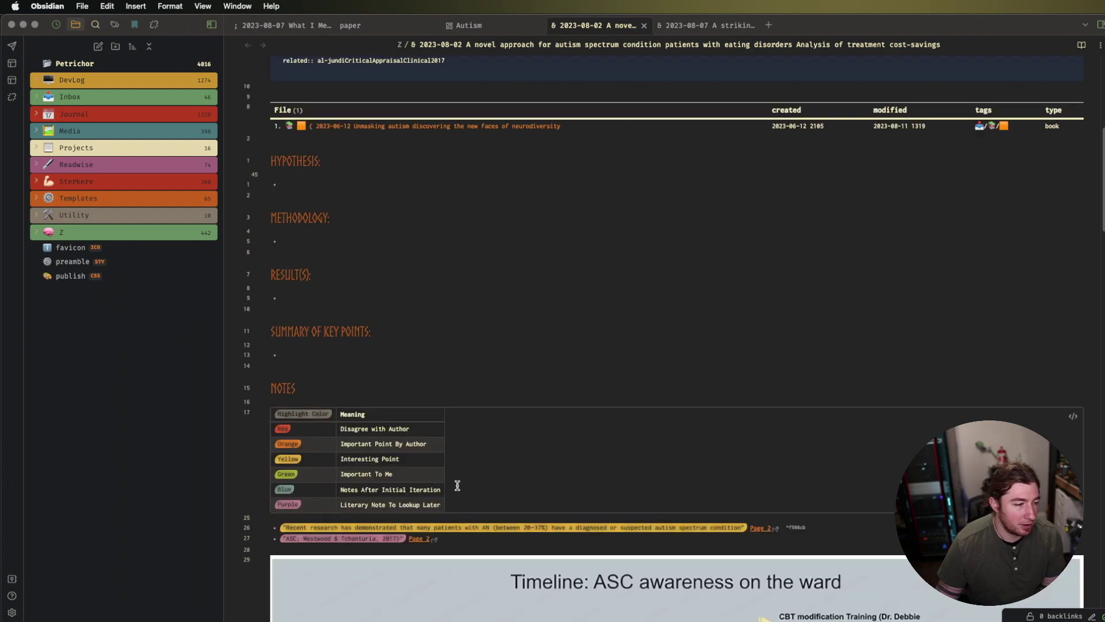
scroll(457, 484, "down", 7)
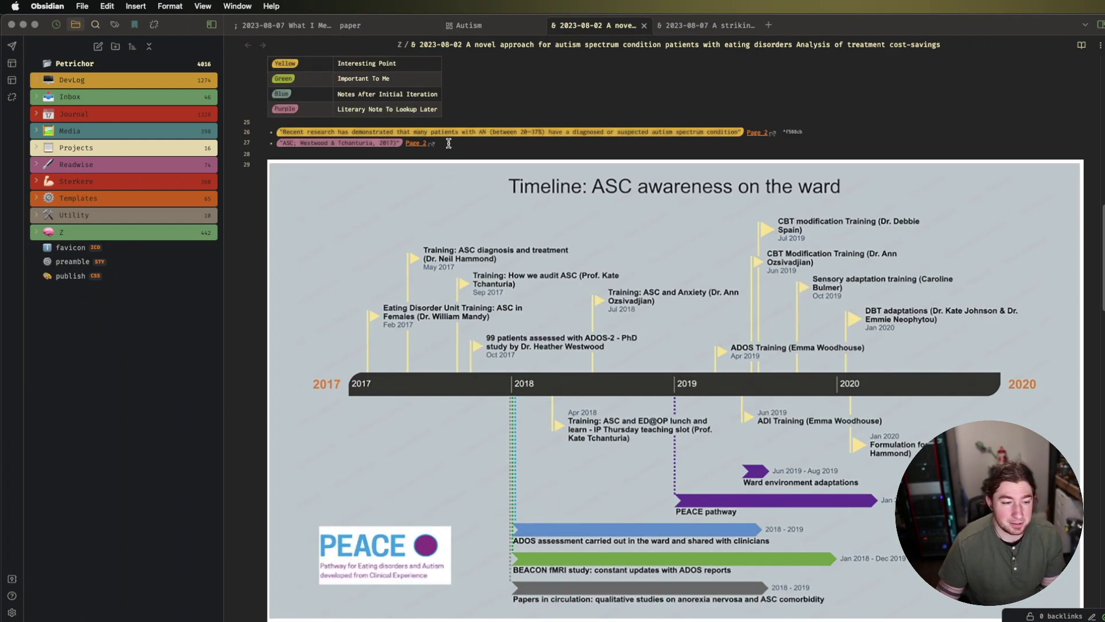
scroll(449, 155, "down", 15)
scroll(556, 287, "up", 20)
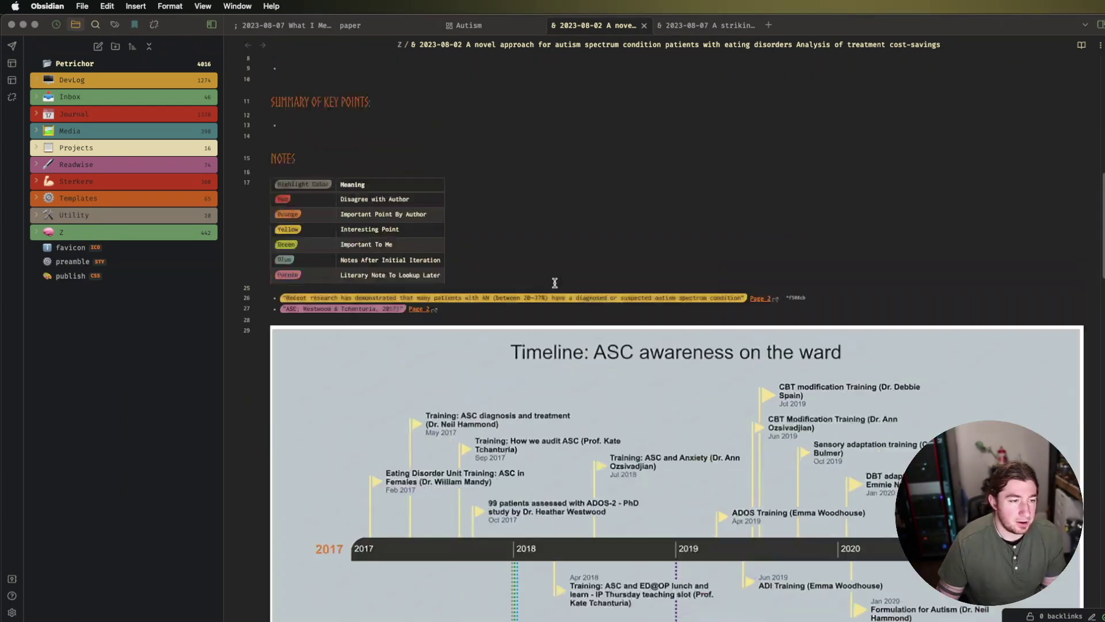
scroll(556, 287, "up", 1)
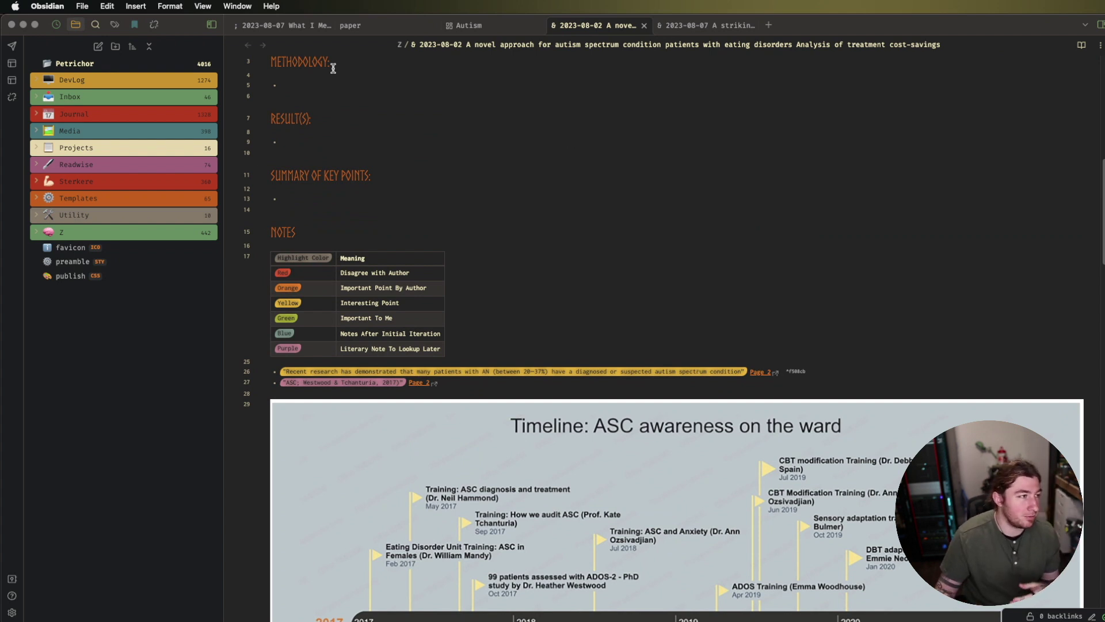
Step: Open the Research bookmark from the Bookmarks pane, then close its tab
left_click(141, 26)
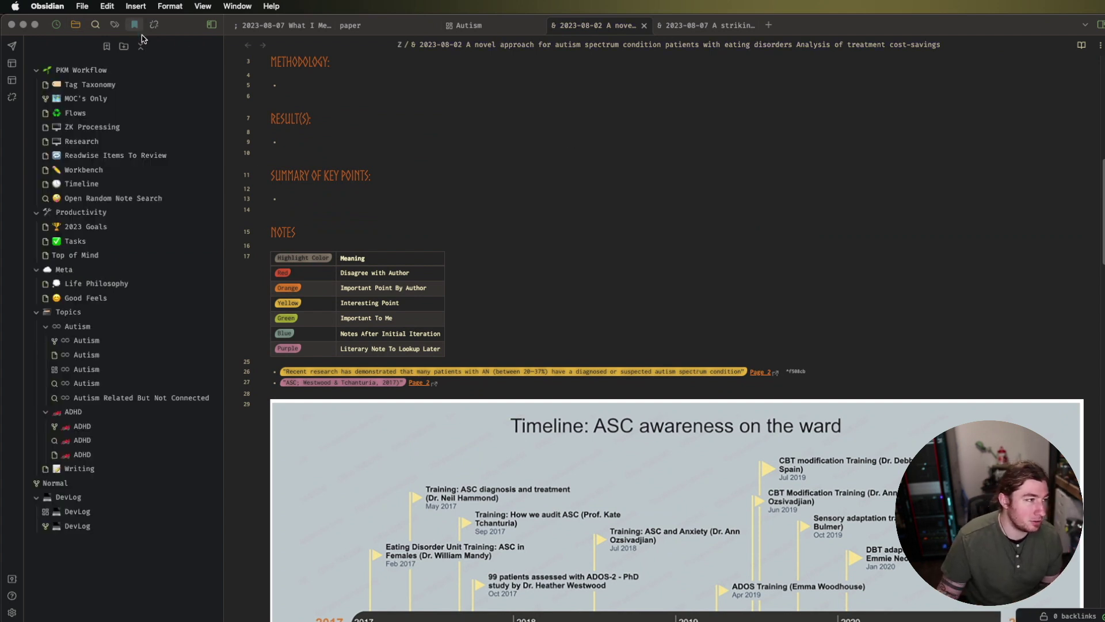
left_click(94, 143)
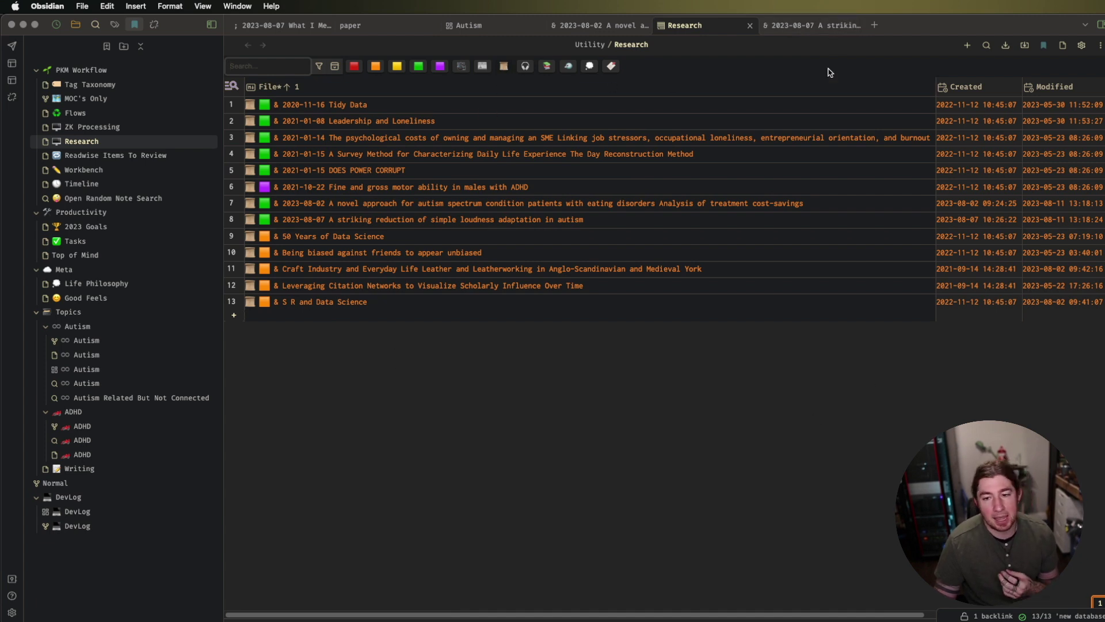
middle_click(704, 29)
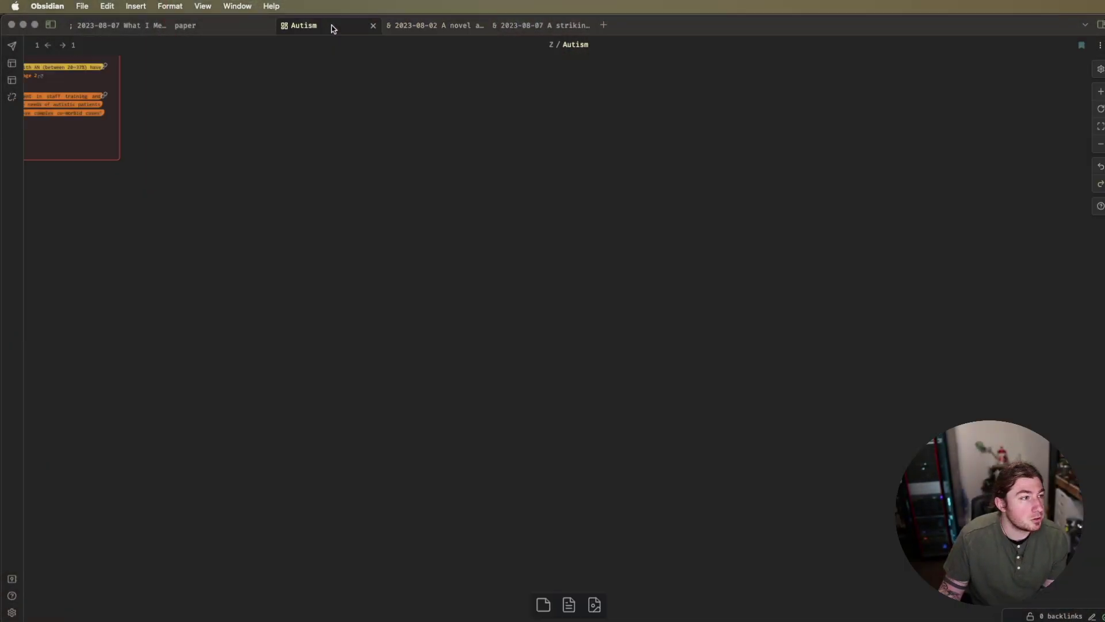
Step: Nudge a small red card about 20 px lower on the Autism canvas
scroll(835, 263, "up", 5)
scroll(835, 263, "right", 5)
scroll(780, 290, "right", 3)
scroll(780, 289, "down", 2)
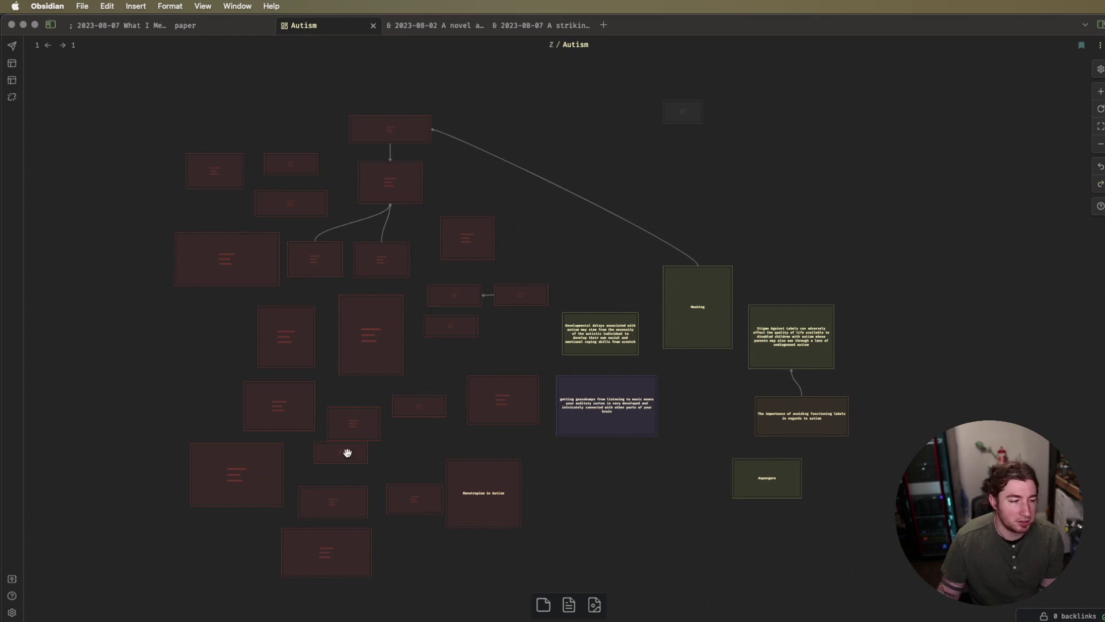
left_click_drag(345, 451, 349, 462)
left_click(882, 298)
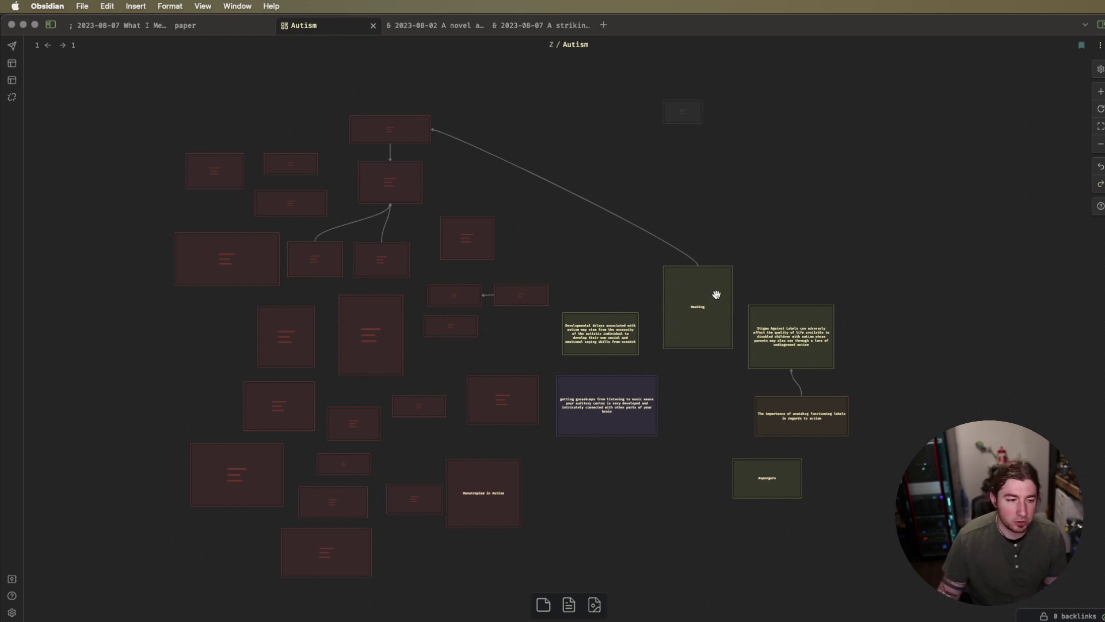
Step: Zoom and pan around the canvas to review the colour-keyed topic cards
scroll(715, 296, "up", 5)
scroll(828, 273, "down", 8)
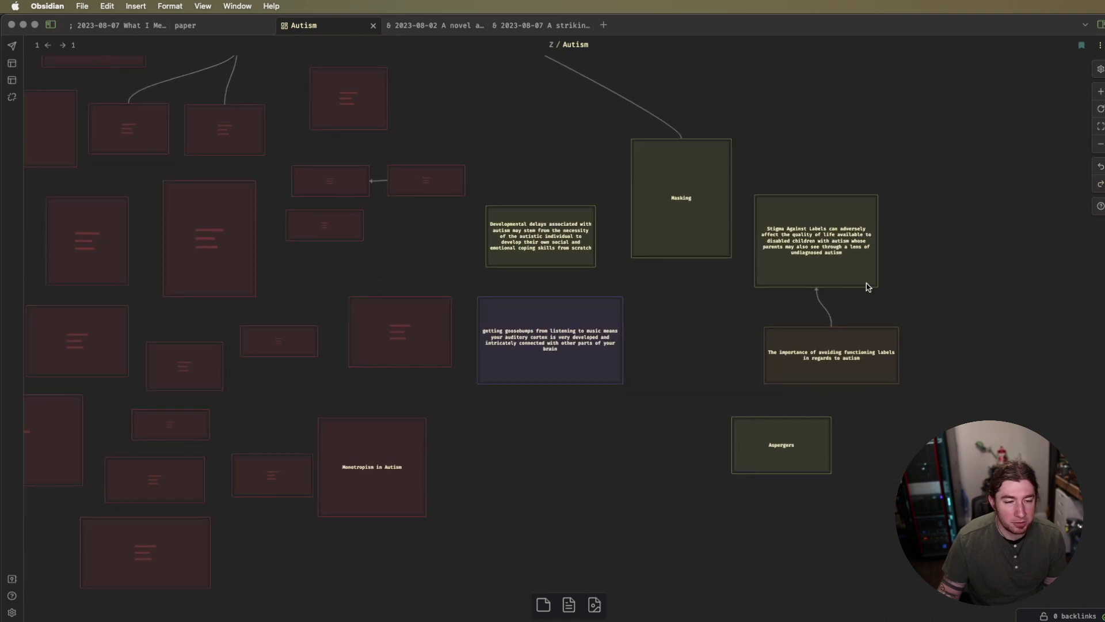
scroll(552, 375, "up", 4)
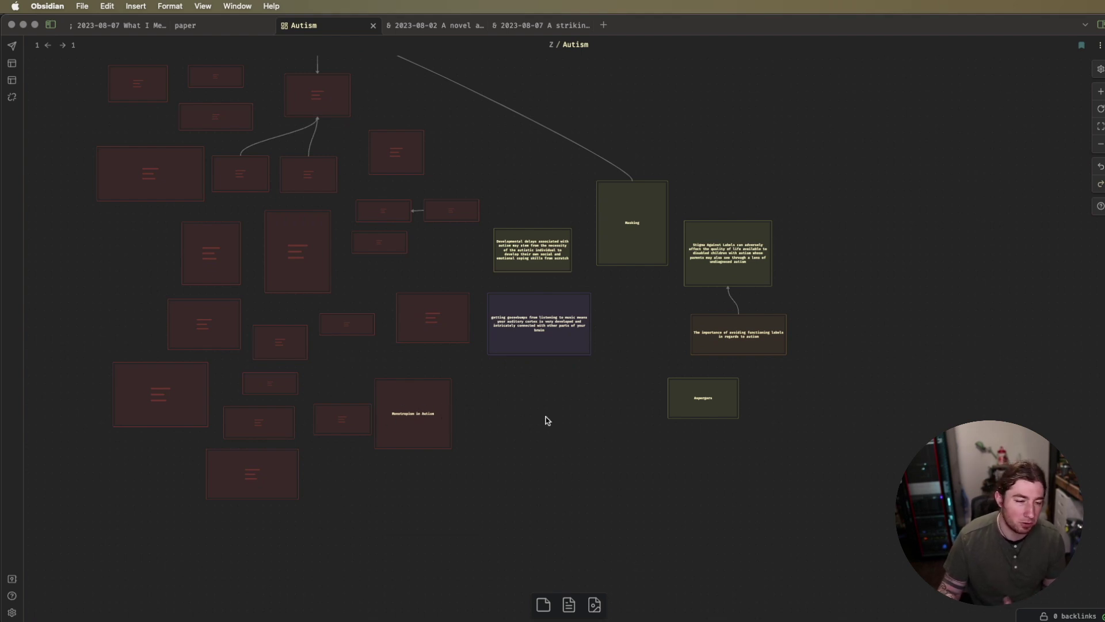
scroll(628, 286, "up", 3)
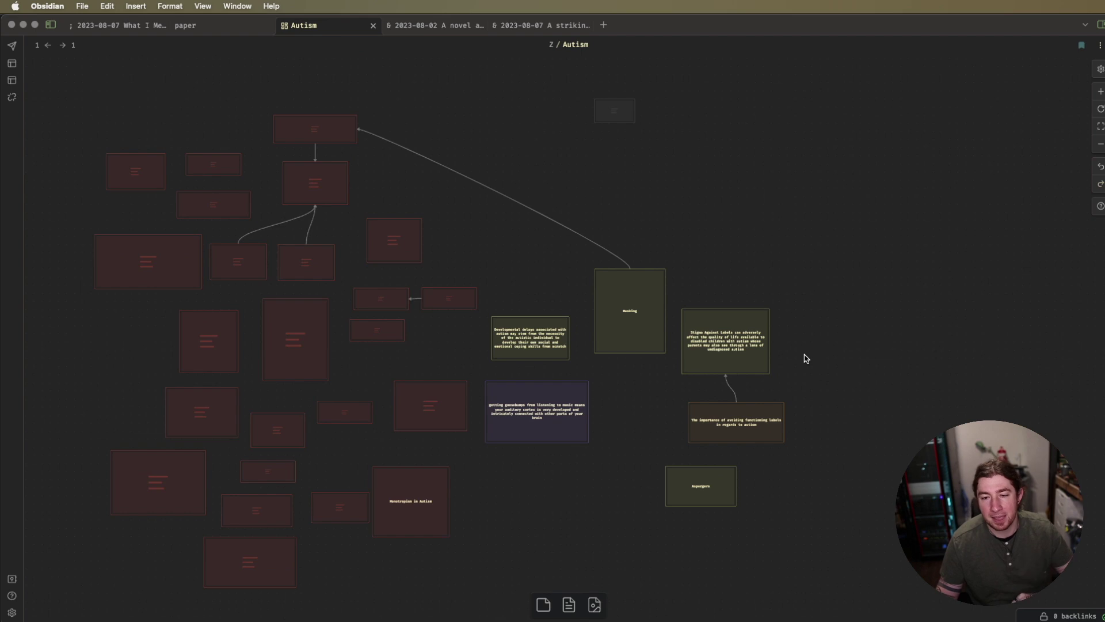
left_click_drag(760, 205, 817, 198)
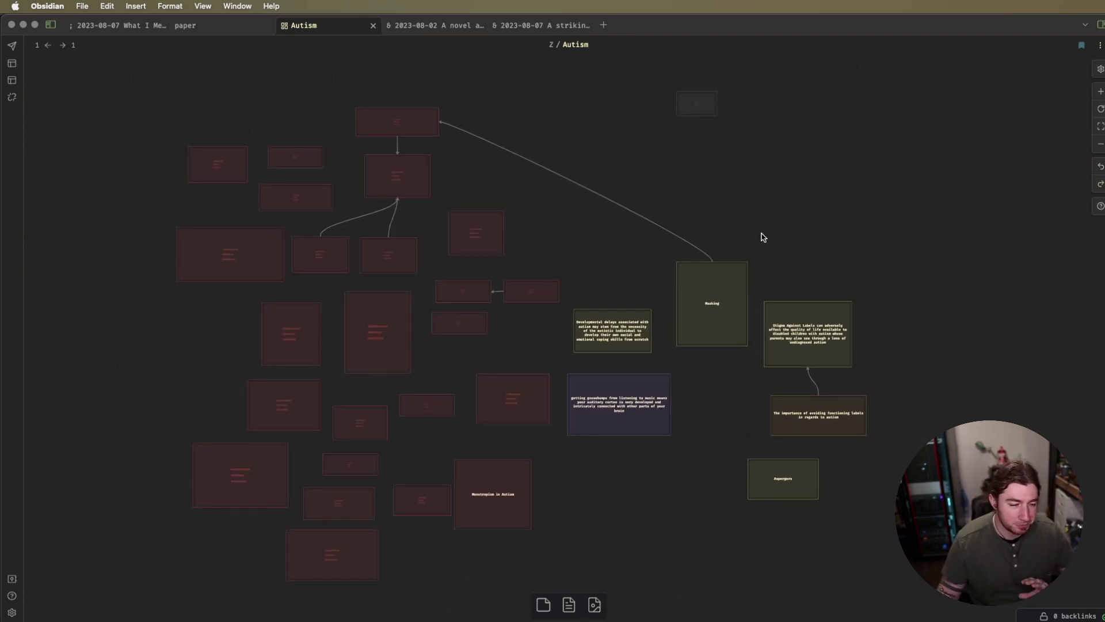
scroll(709, 124, "up", 5)
left_click_drag(683, 198, 720, 254)
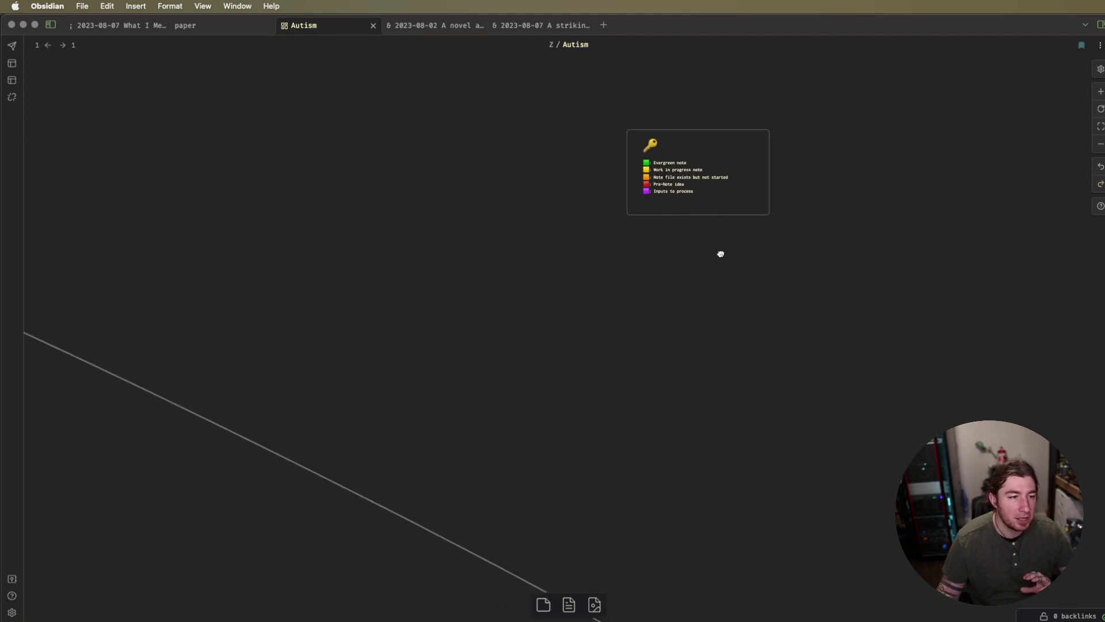
scroll(666, 172, "up", 3)
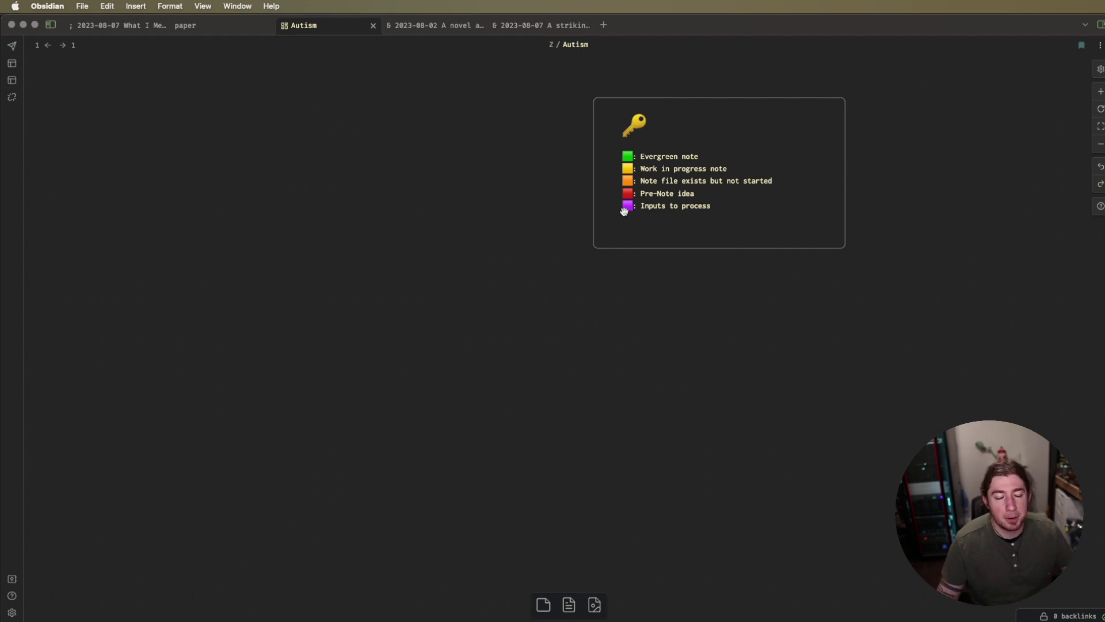
scroll(689, 237, "down", 5)
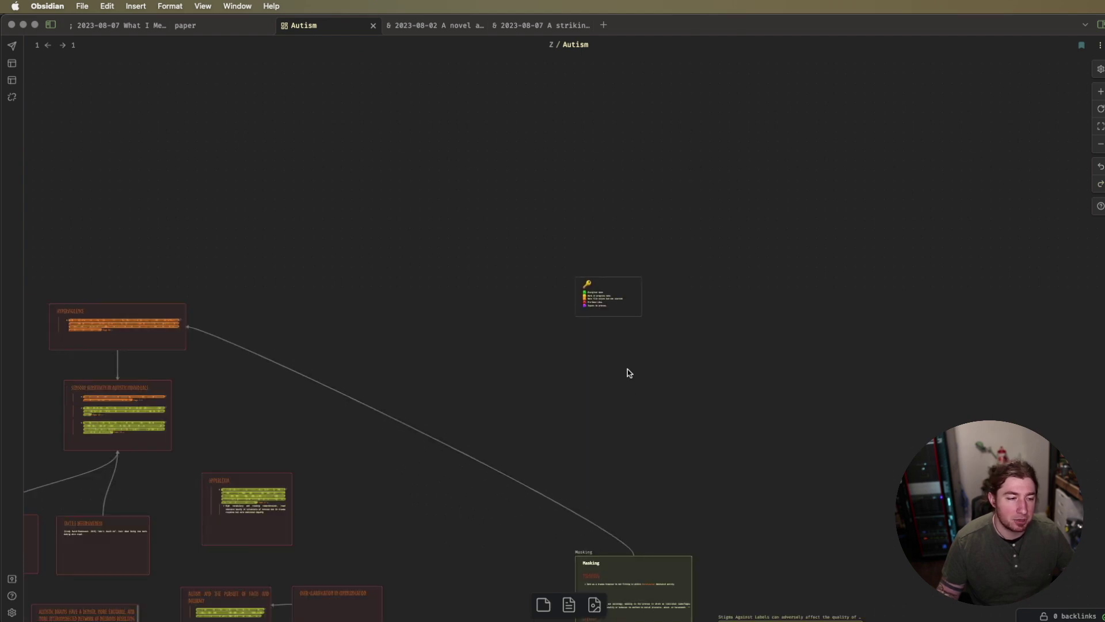
left_click_drag(700, 429, 734, 34)
scroll(640, 354, "down", 1)
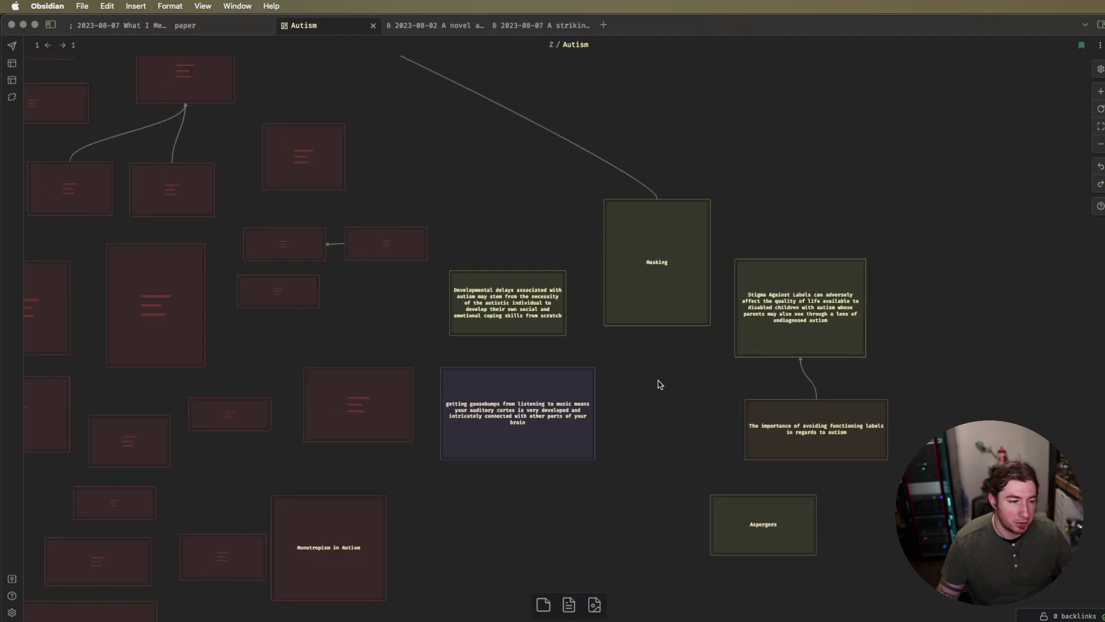
scroll(644, 267, "up", 5)
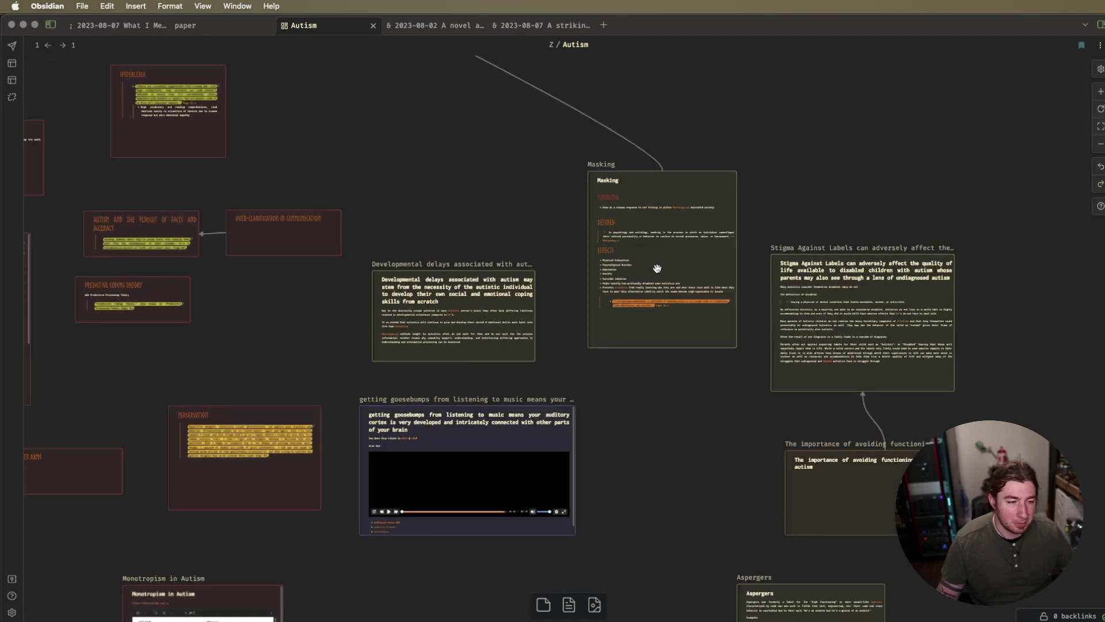
scroll(670, 260, "up", 5)
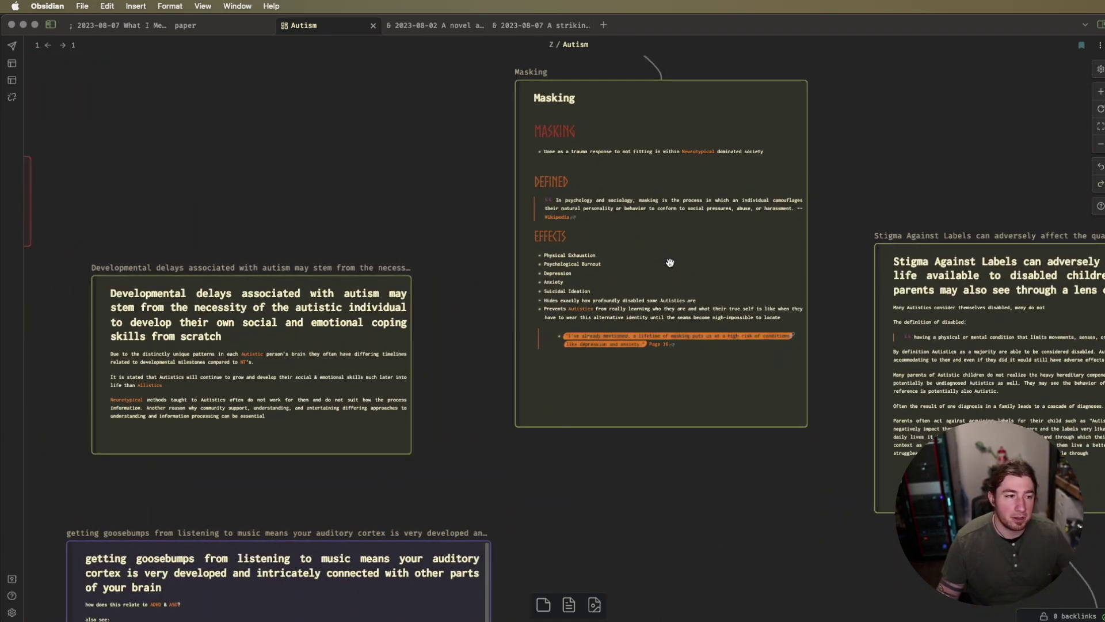
scroll(854, 229, "up", 3)
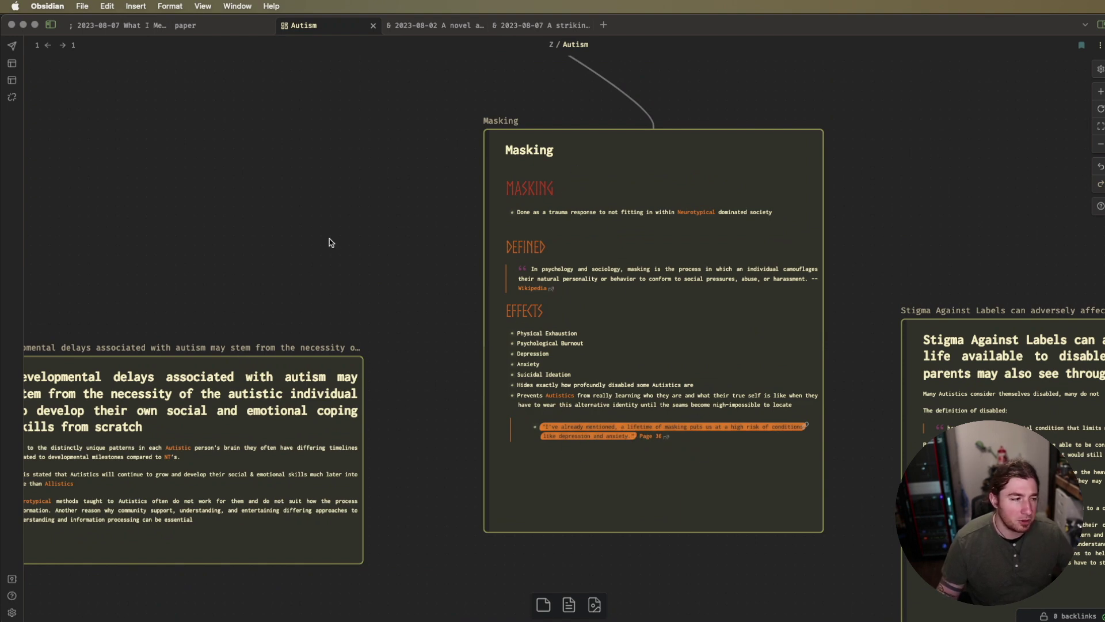
left_click_drag(309, 230, 377, 218)
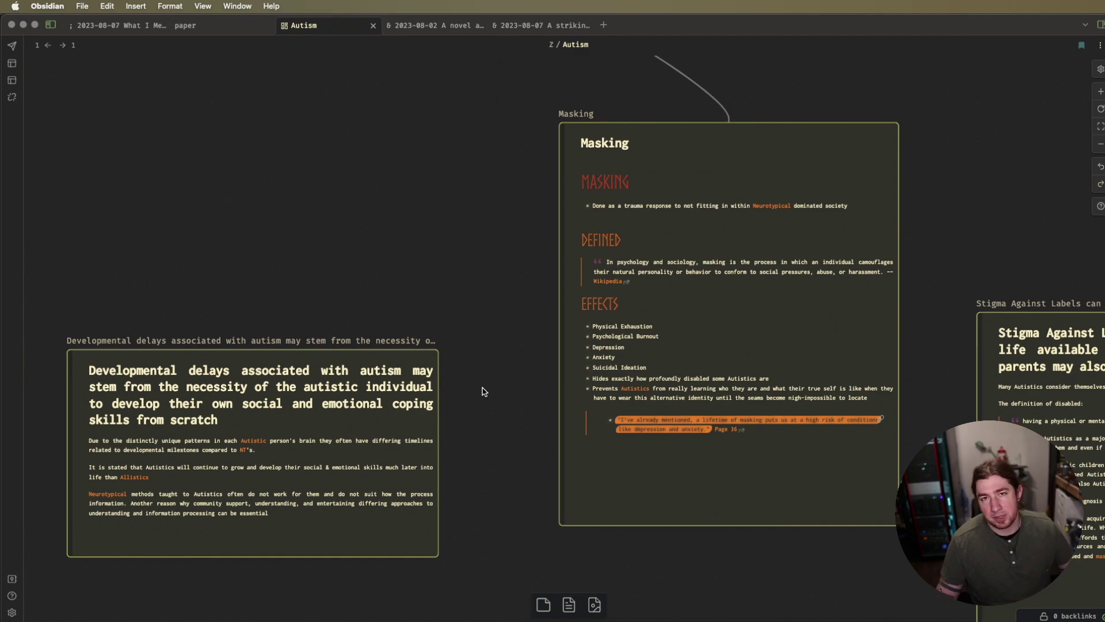
scroll(525, 368, "down", 5)
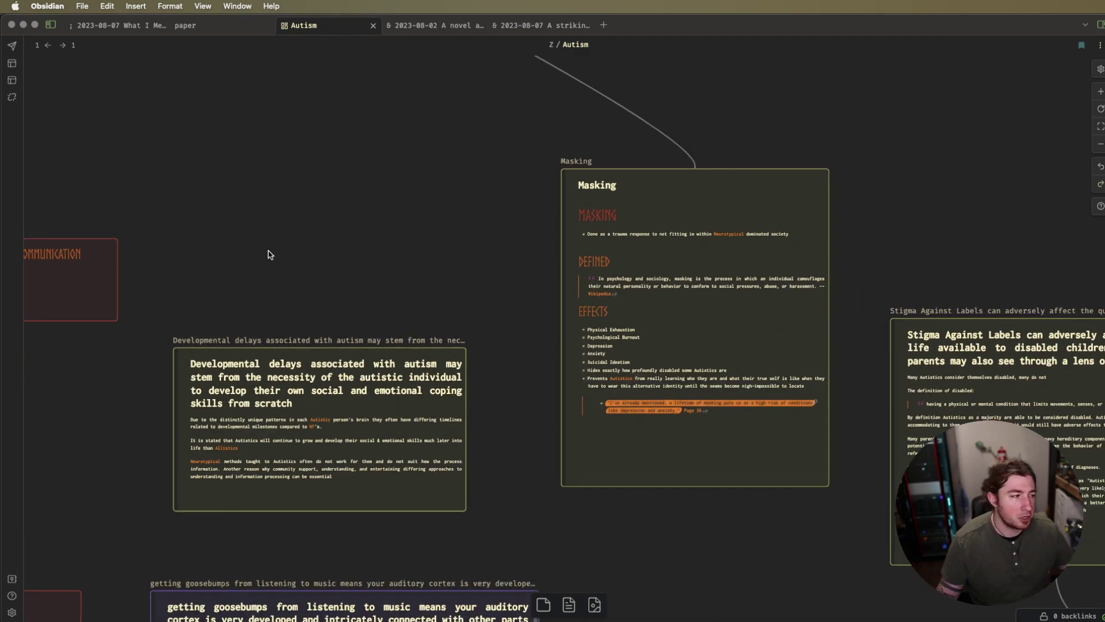
Step: Pan past the Hyperlexia, Misophonia and Hypervigilance cards and drag Alexithymia slightly higher
left_click_drag(259, 237, 969, 328)
left_click_drag(521, 262, 776, 357)
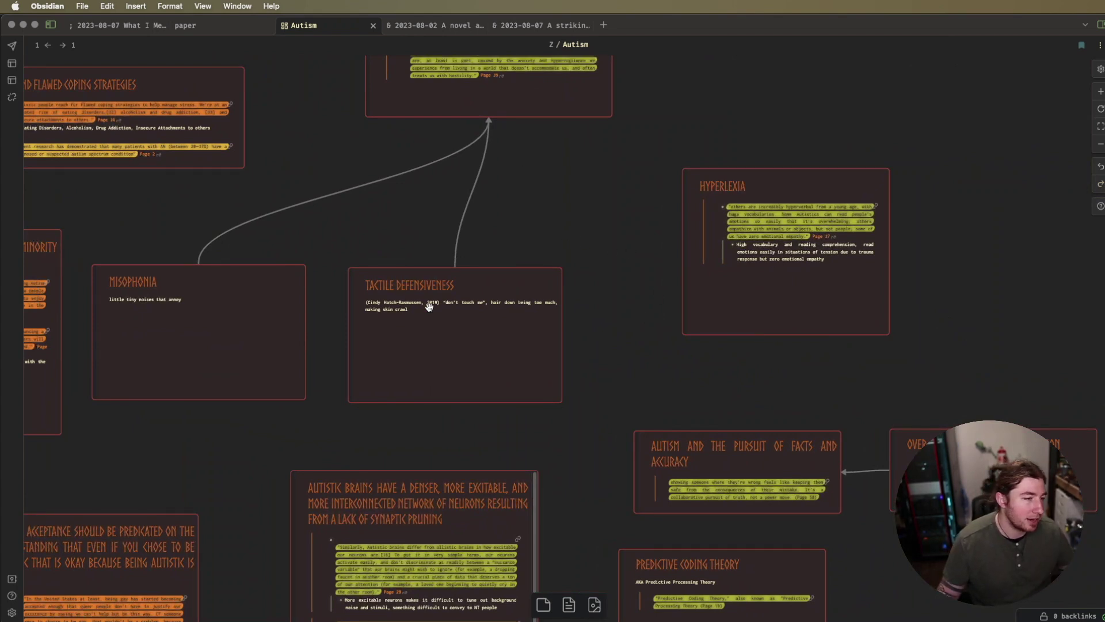
scroll(222, 186, "left", 5)
scroll(222, 185, "up", 3)
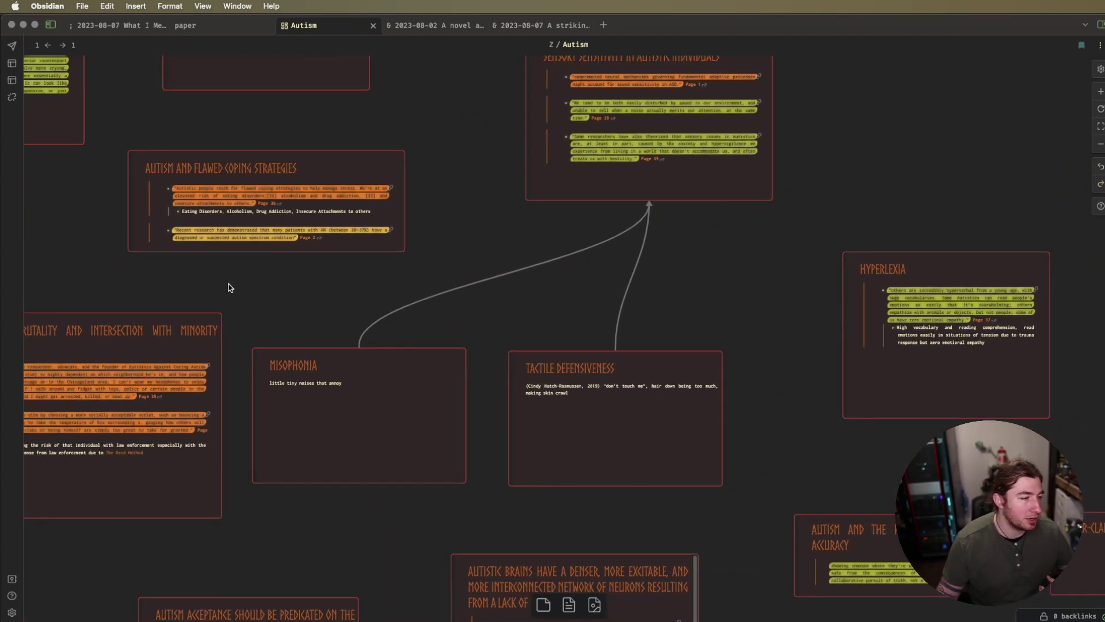
left_click_drag(189, 293, 660, 508)
left_click_drag(923, 224, 834, 323)
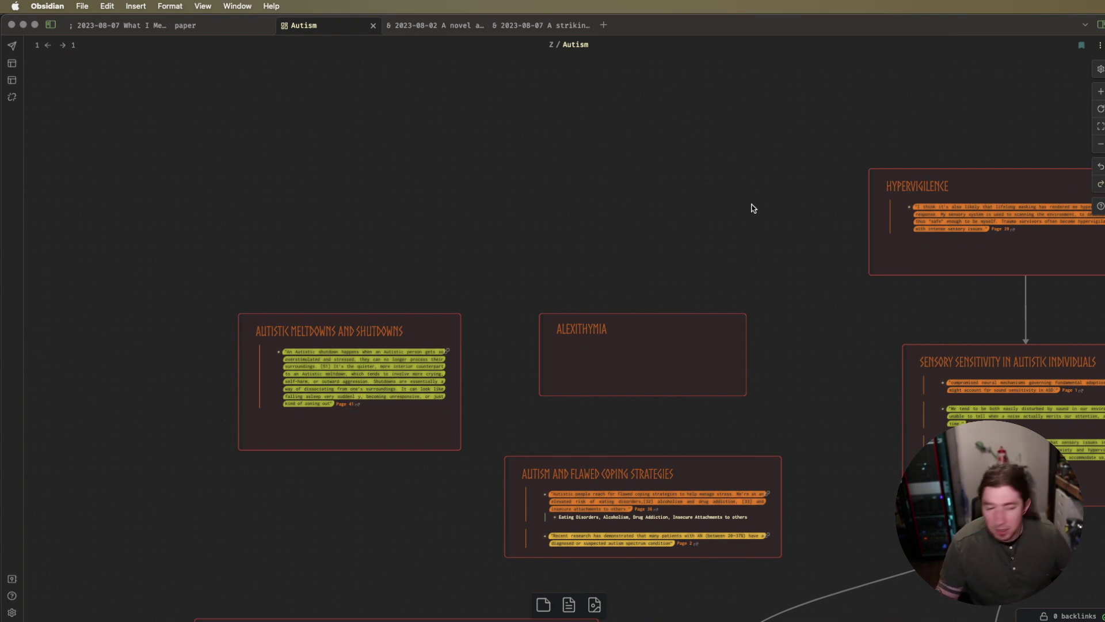
scroll(767, 205, "right", 10)
scroll(768, 205, "down", 2)
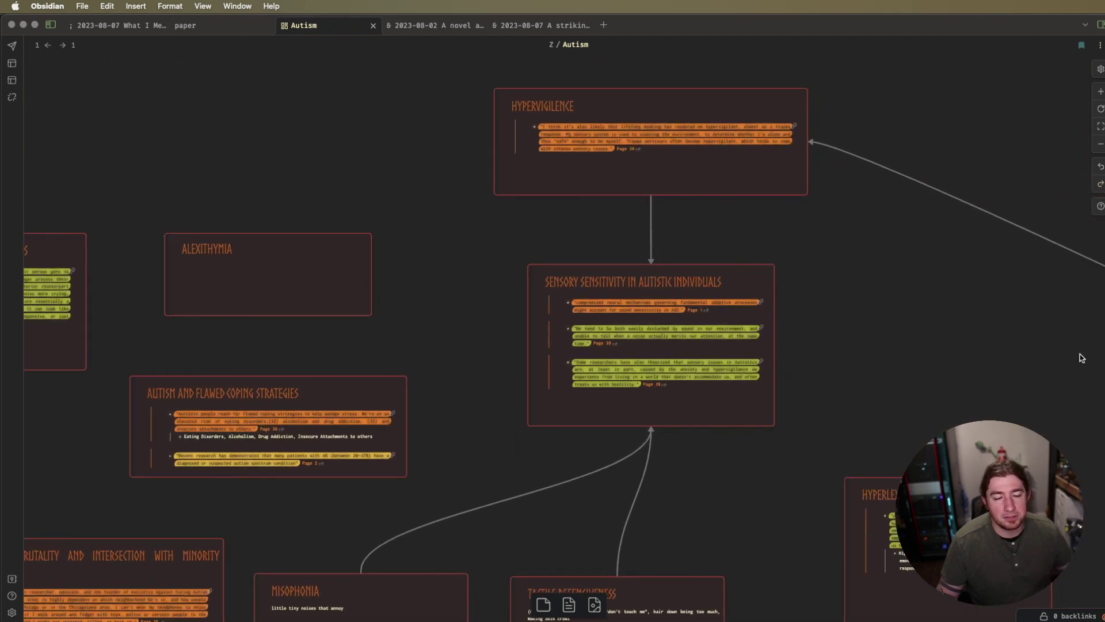
scroll(851, 257, "down", 5)
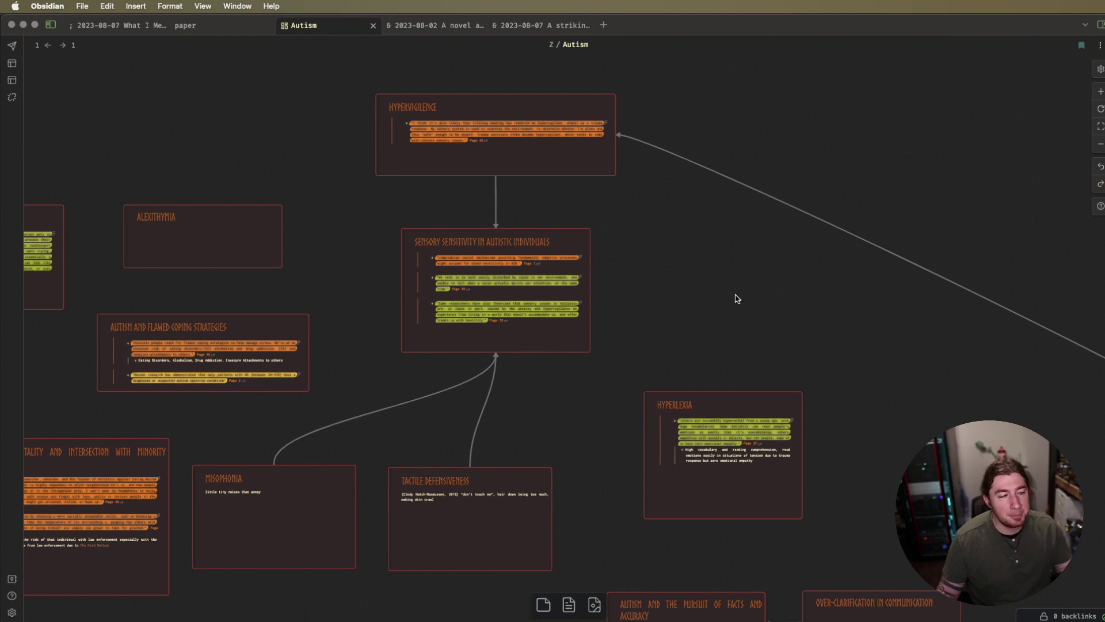
left_click_drag(190, 234, 242, 209)
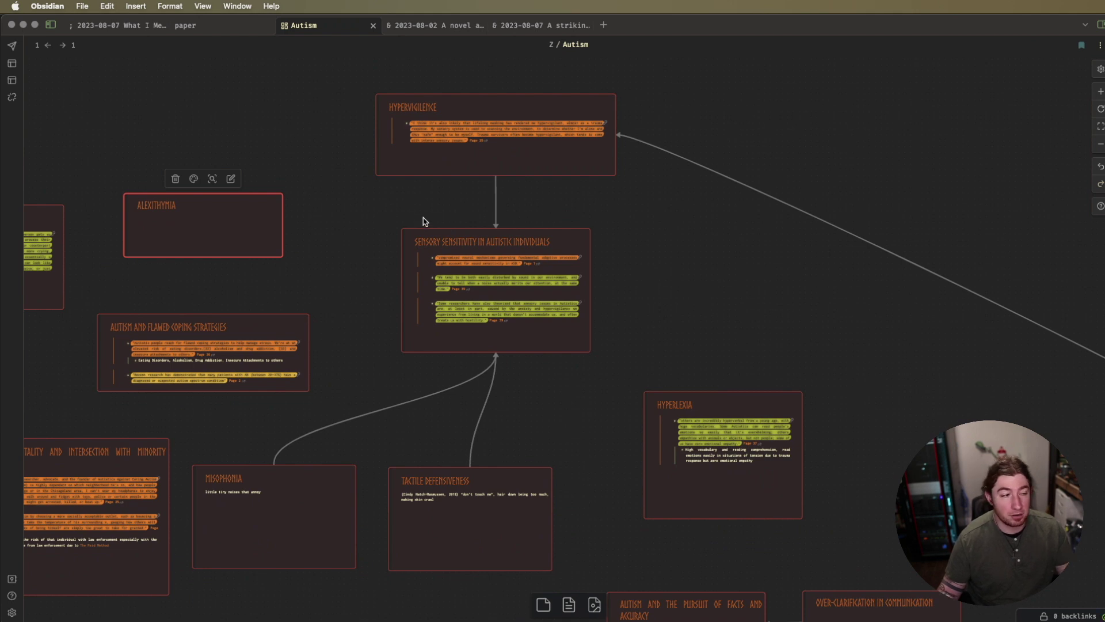
Step: Scroll and pan across the canvas to review other cards, ending on Autism Acceptance
scroll(856, 313, "down", 2)
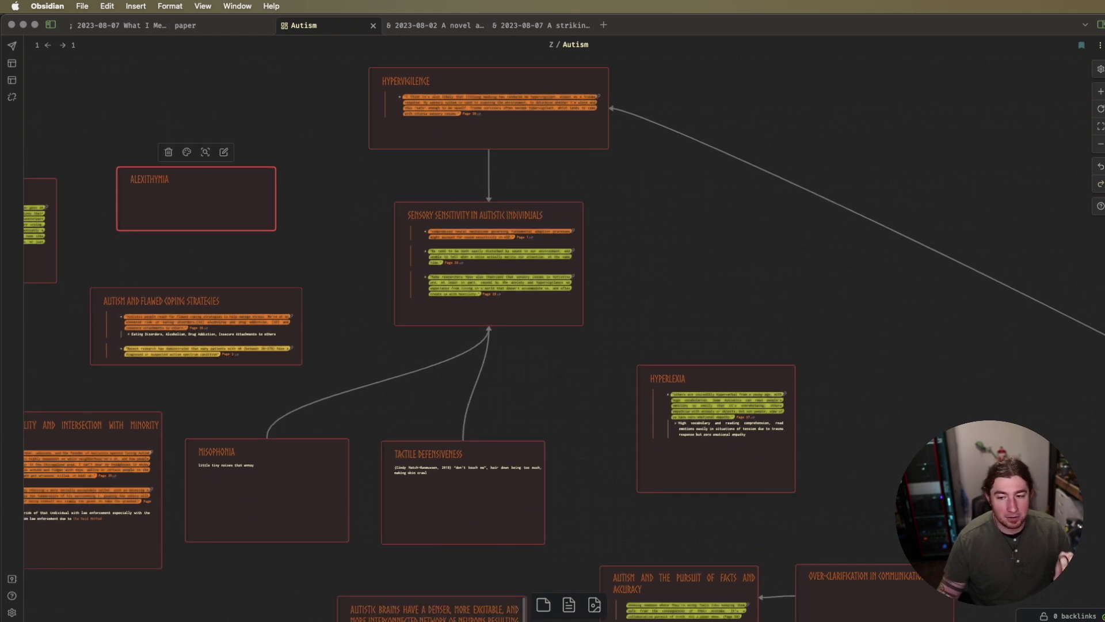
key("super+Tab")
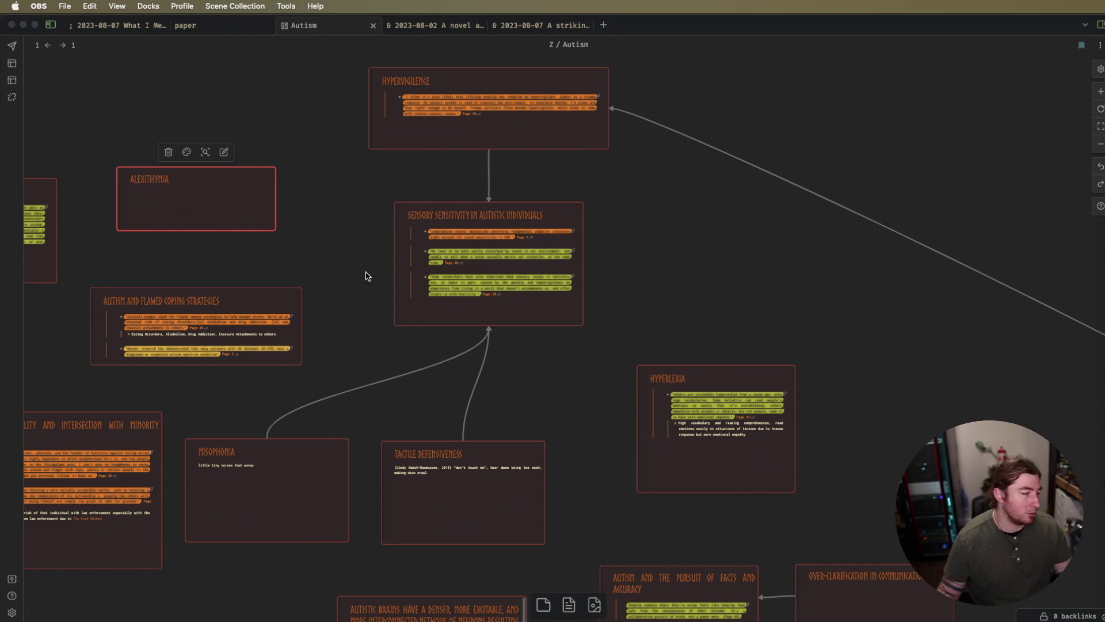
scroll(914, 404, "down", 6)
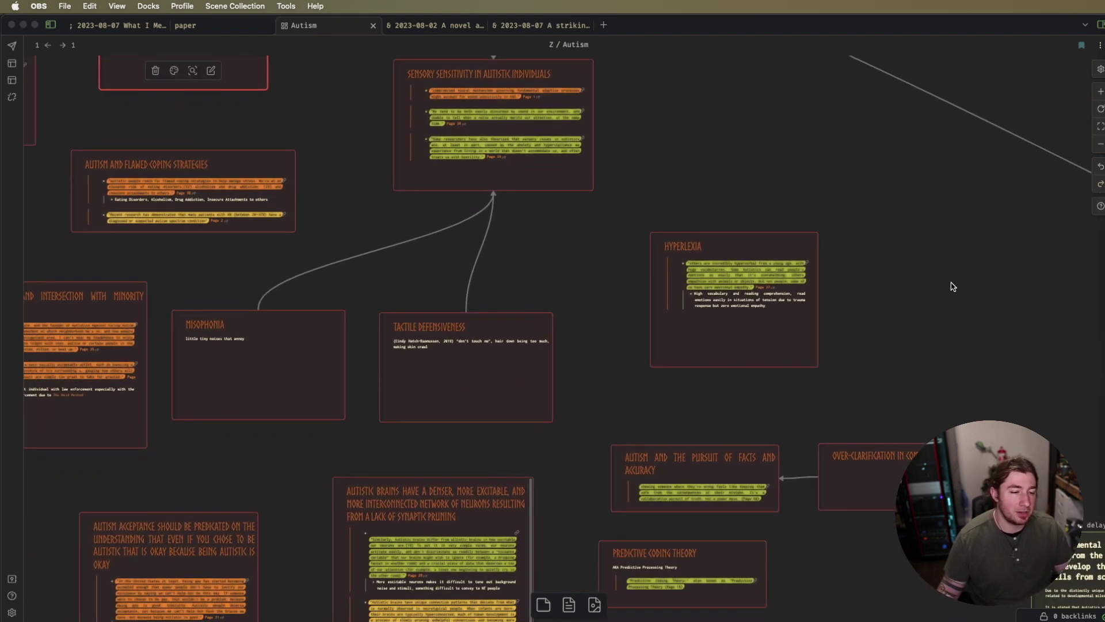
scroll(948, 286, "down", 7)
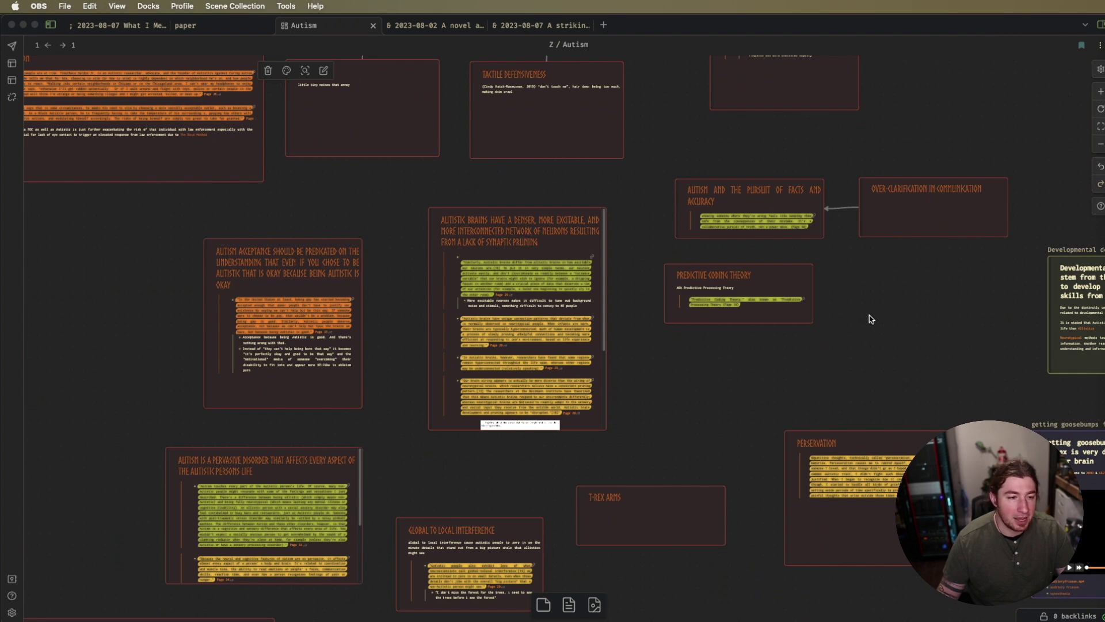
scroll(891, 316, "up", 5)
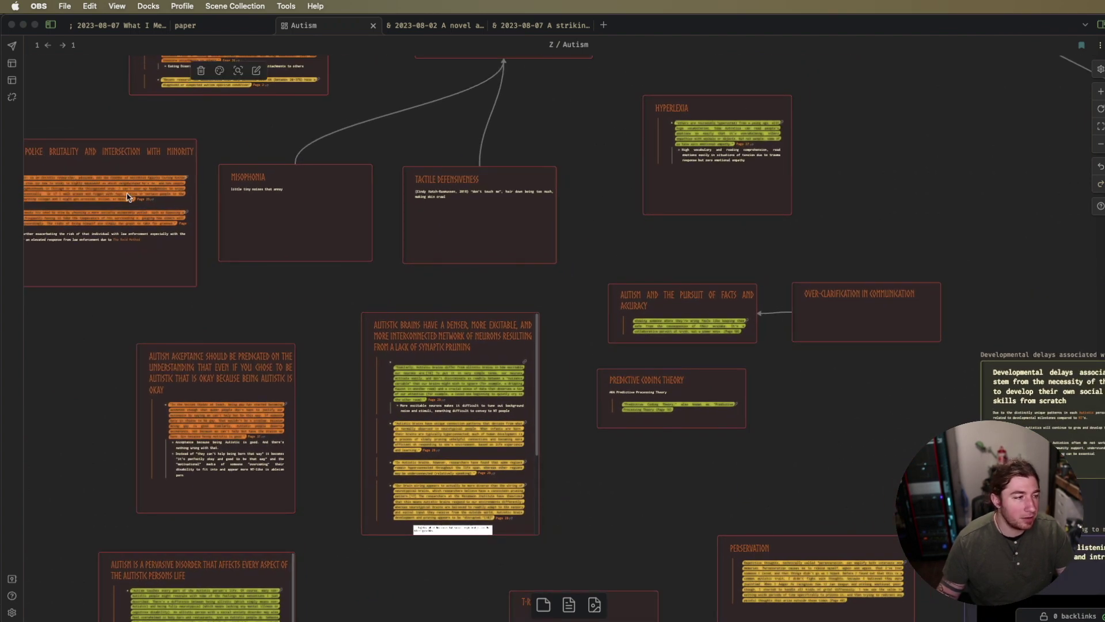
scroll(557, 431, "down", 5)
scroll(570, 469, "up", 6)
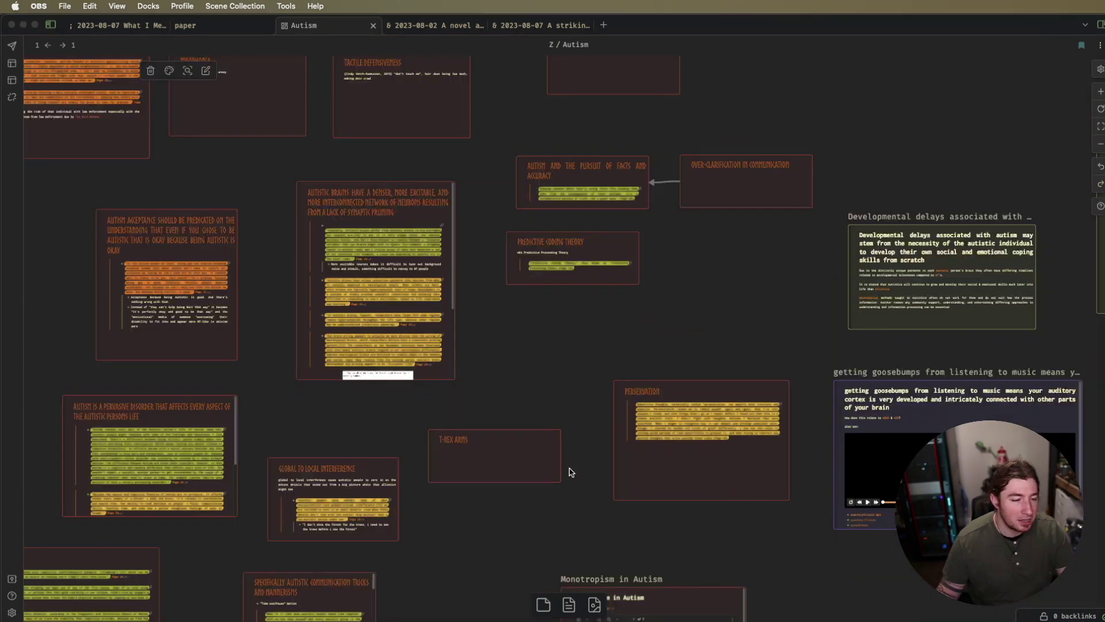
left_click_drag(600, 488, 759, 513)
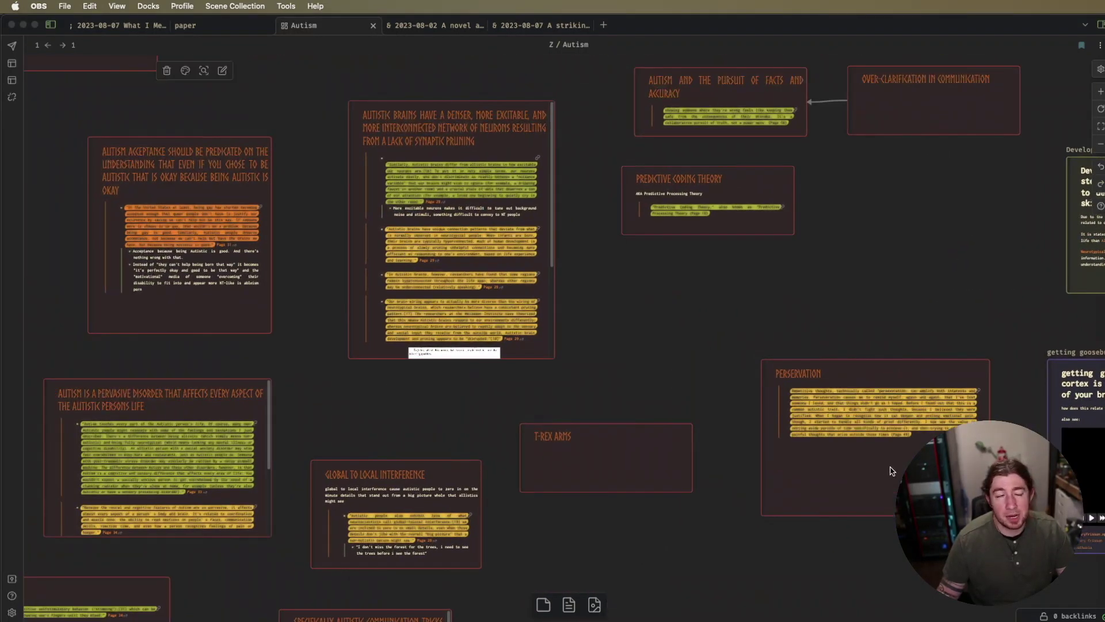
left_click(95, 30)
left_click(108, 31)
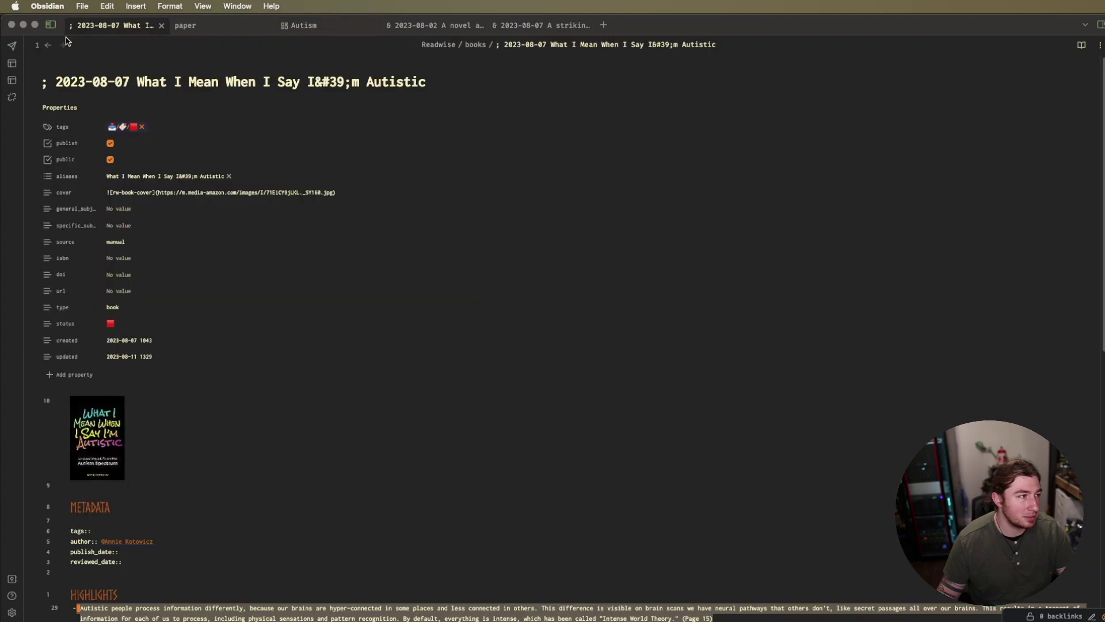
left_click(48, 45)
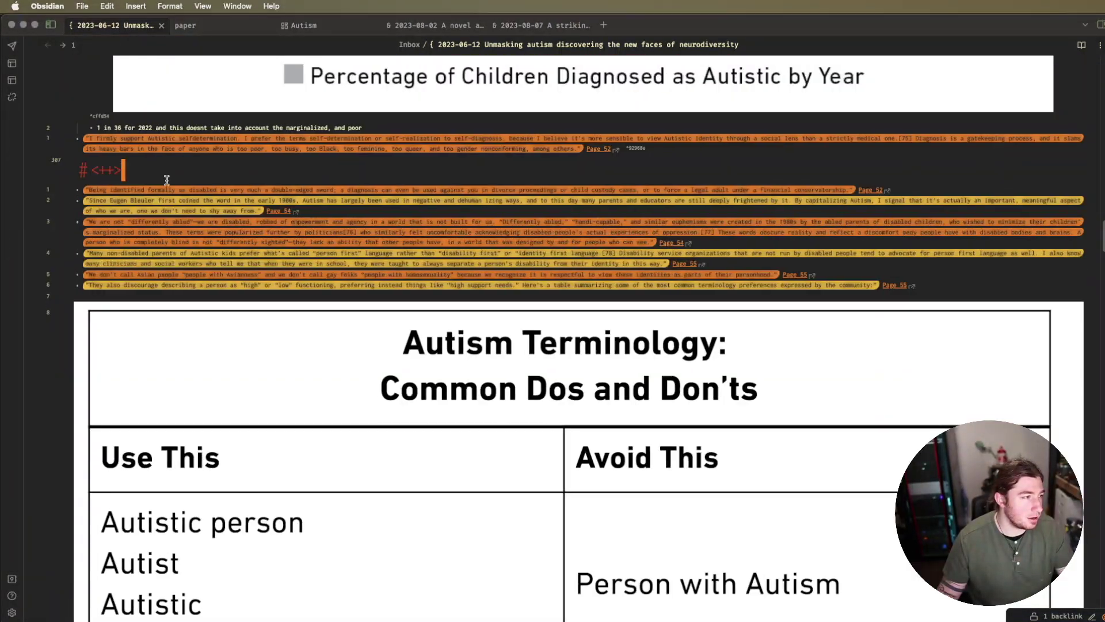
scroll(493, 216, "down", 20)
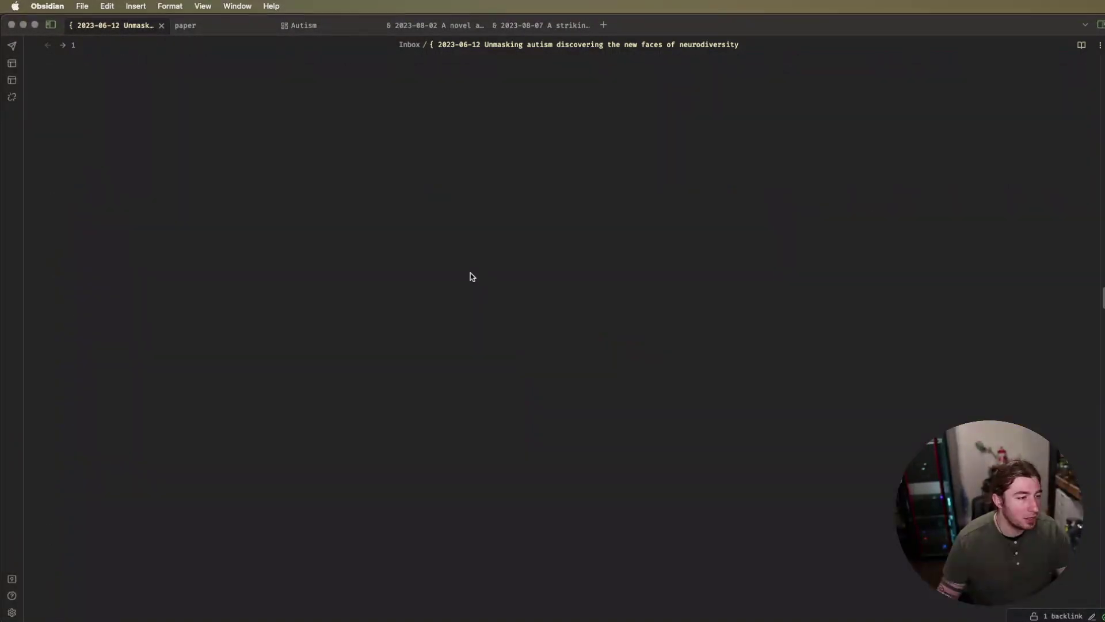
scroll(469, 274, "up", 20)
left_click(303, 25)
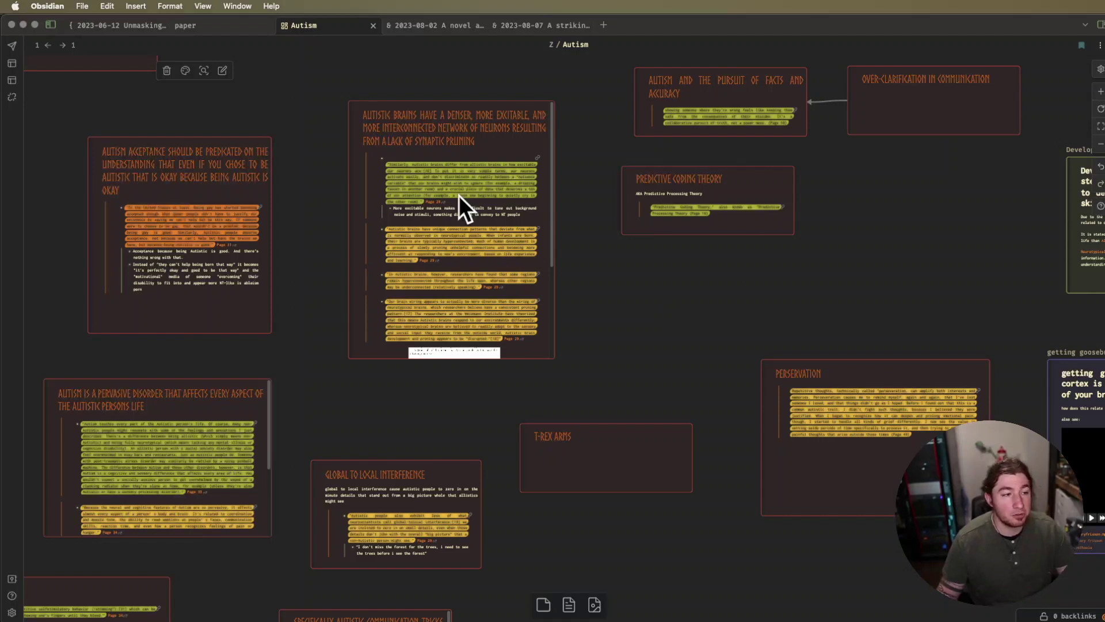
Step: Edit the Predictive Coding Theory card, centred with Shift+2, to reveal its embed line
left_click(752, 223)
left_click(752, 223)
key("shift+2")
left_click(592, 372)
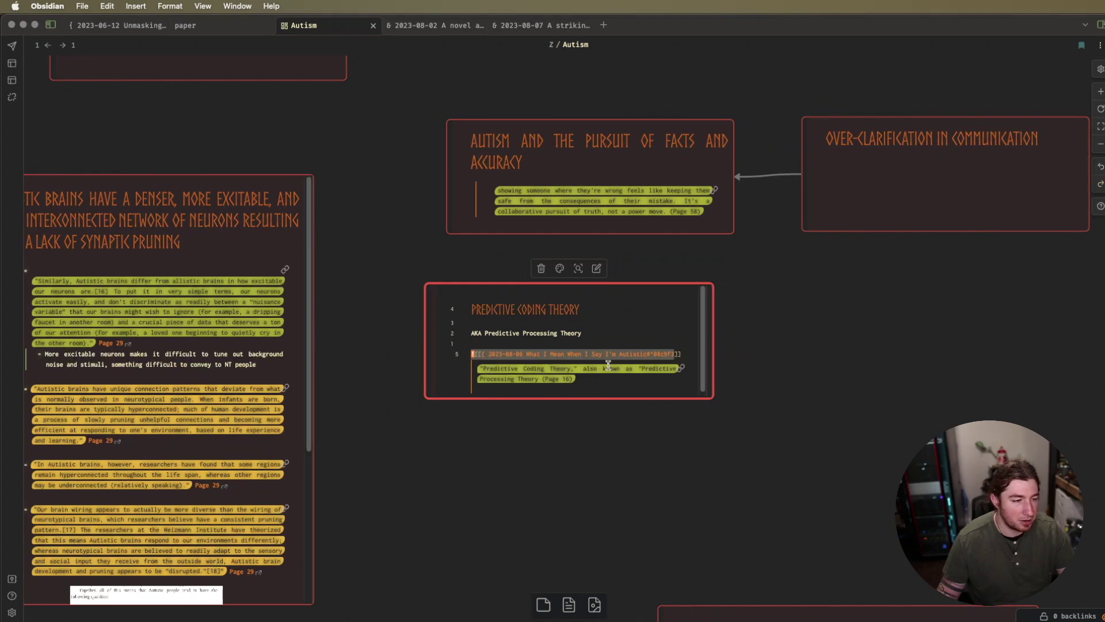
Step: Reveal the embedded source links behind the facts card and the synaptic pruning card
left_click(628, 182)
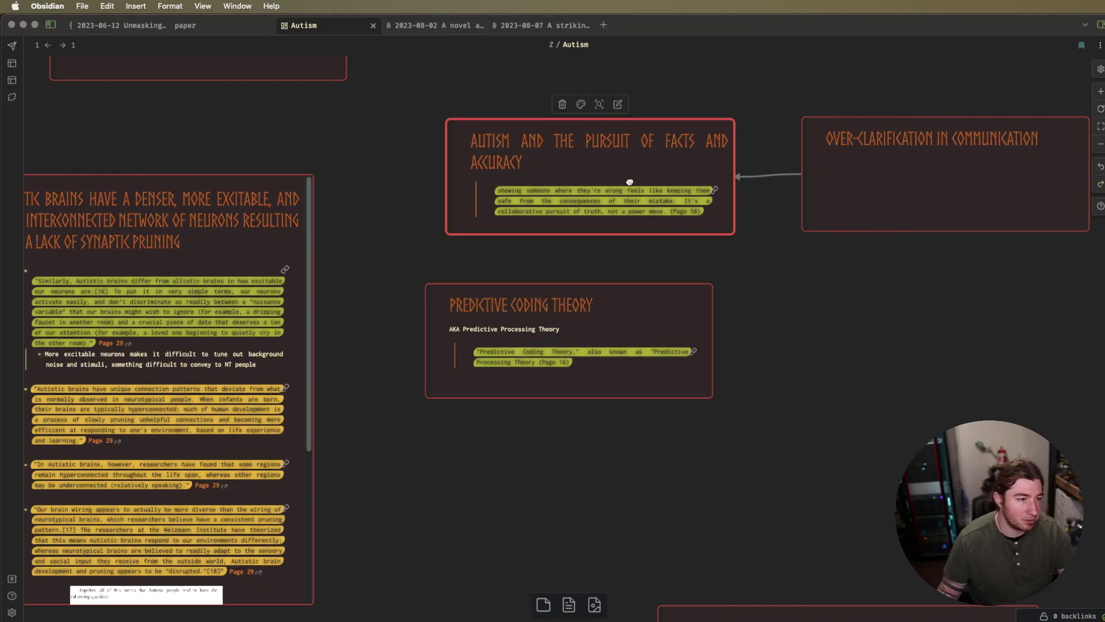
left_click(628, 181)
left_click(614, 203)
left_click(150, 277)
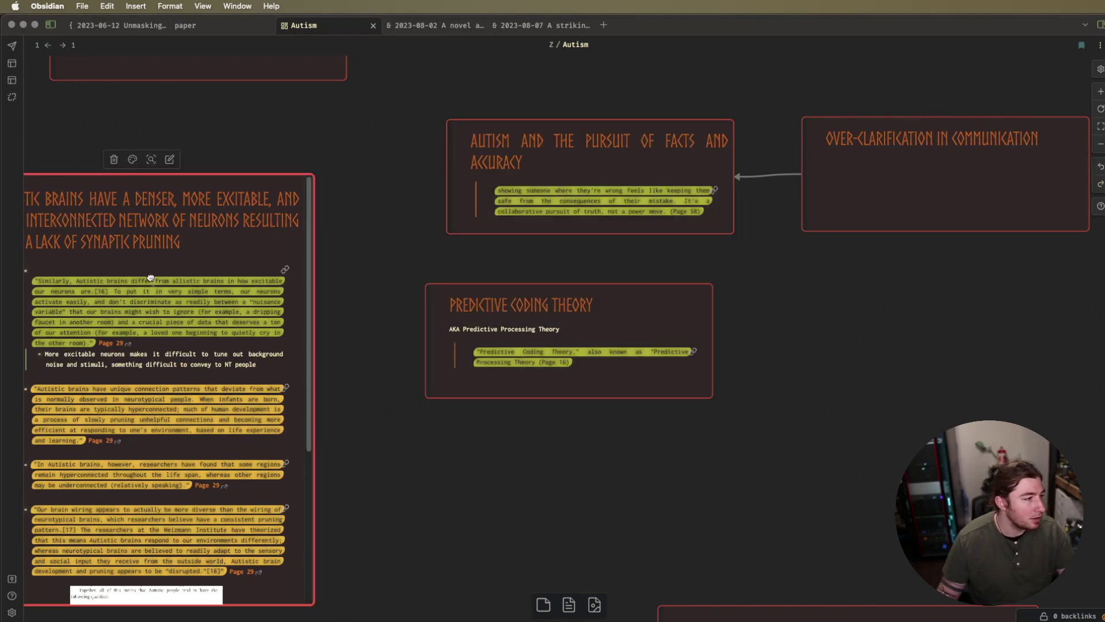
left_click(151, 277)
left_click(234, 344)
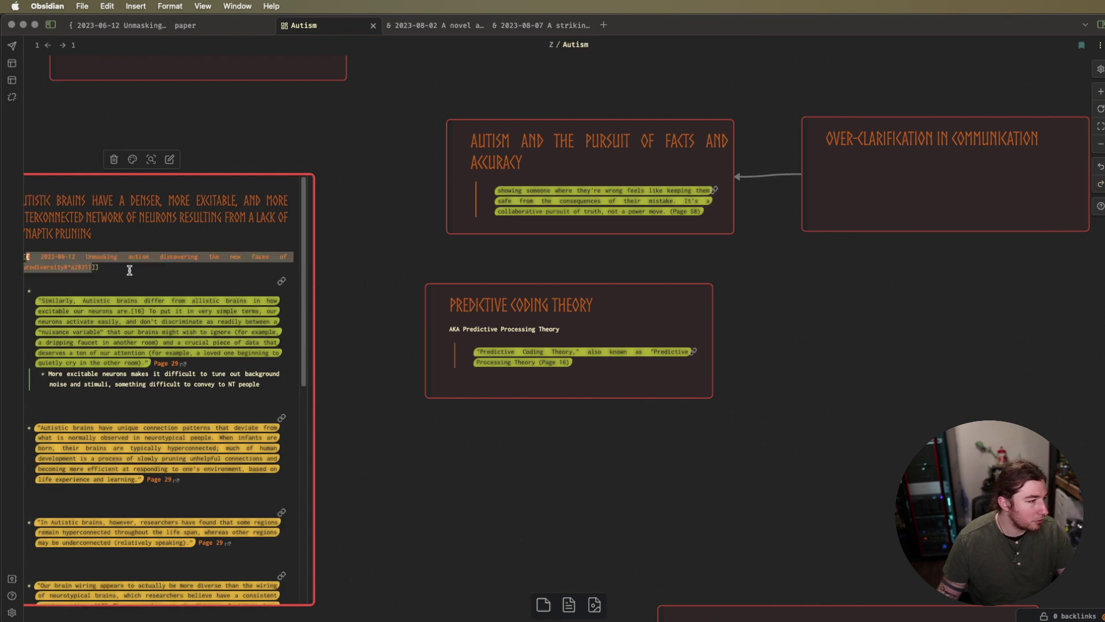
Step: Pan the canvas toward the Misophonia, Hyperlexia and Sensory Sensitivity cards
left_click_drag(363, 289, 624, 286)
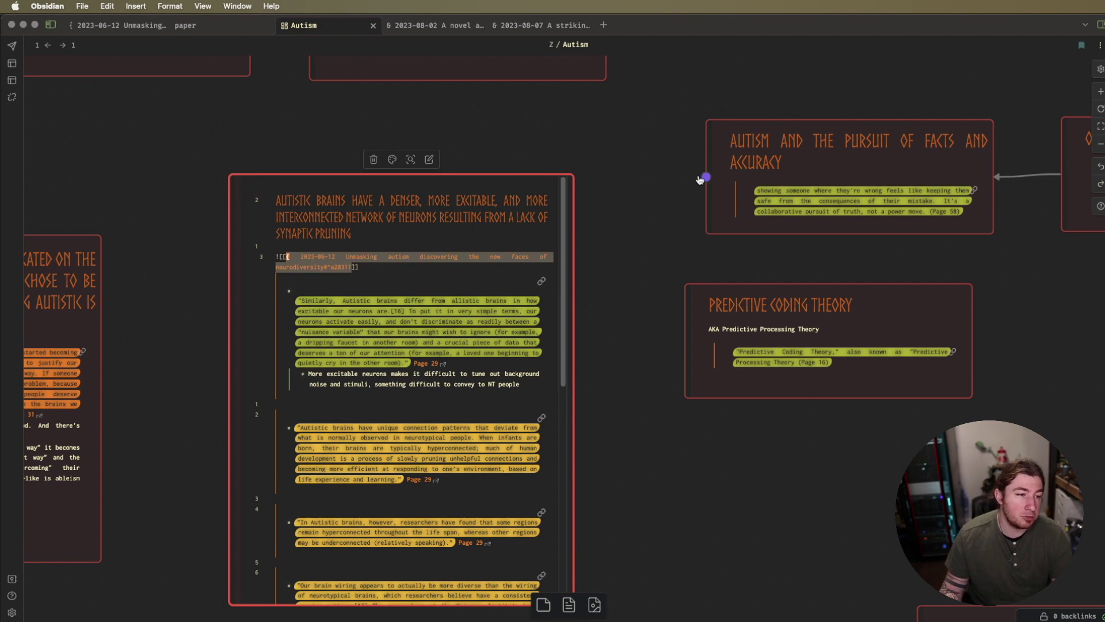
scroll(644, 163, "down", 2)
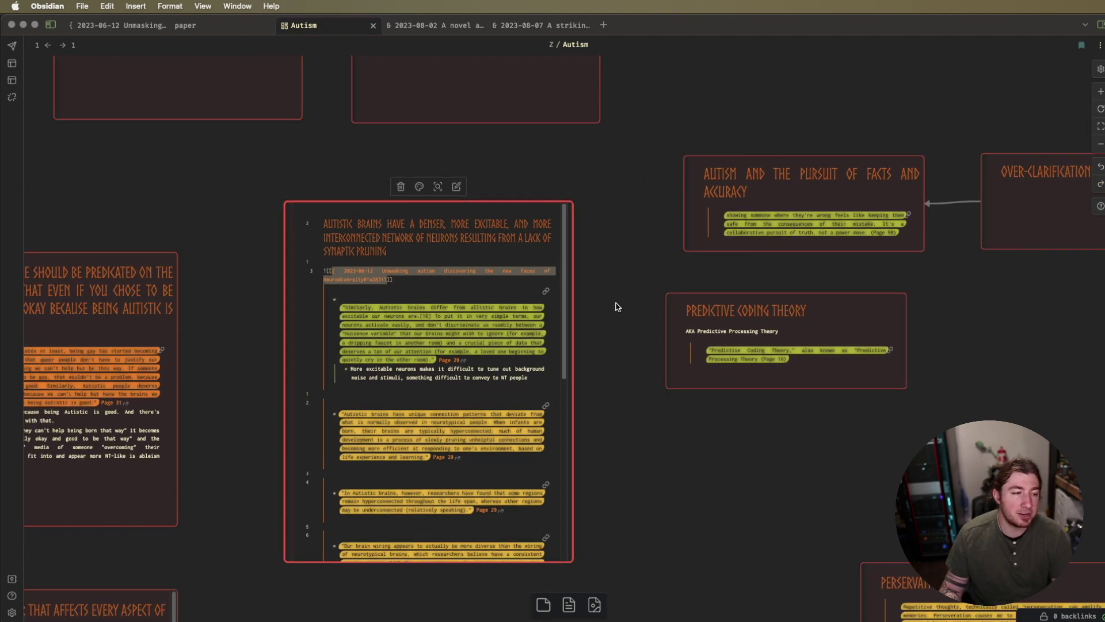
left_click_drag(599, 187, 703, 257)
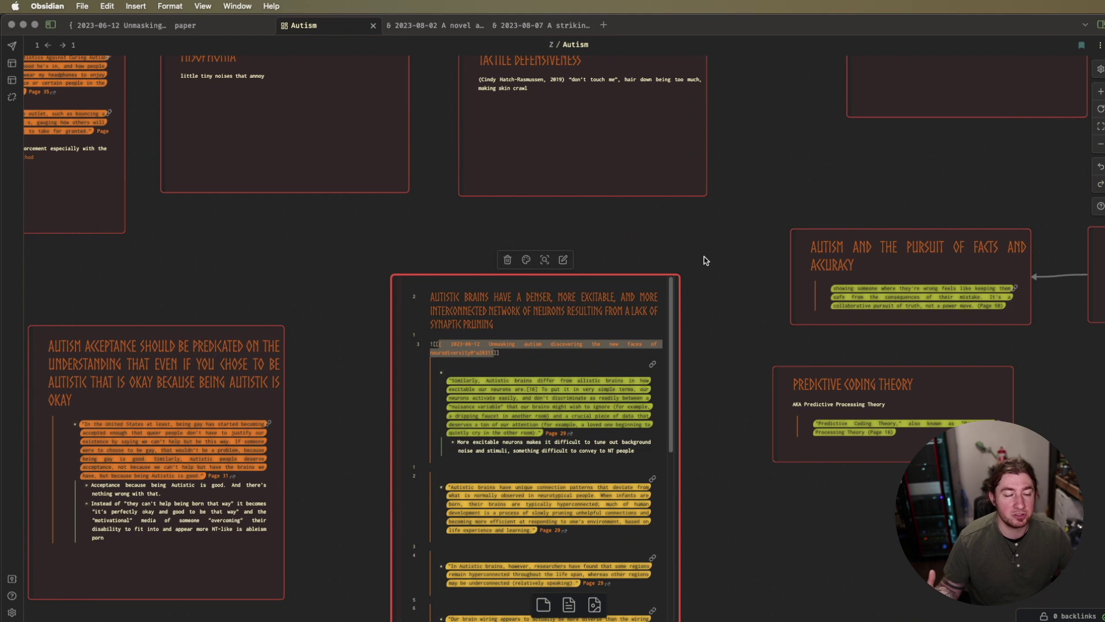
left_click_drag(323, 240, 204, 410)
left_click_drag(587, 175, 647, 419)
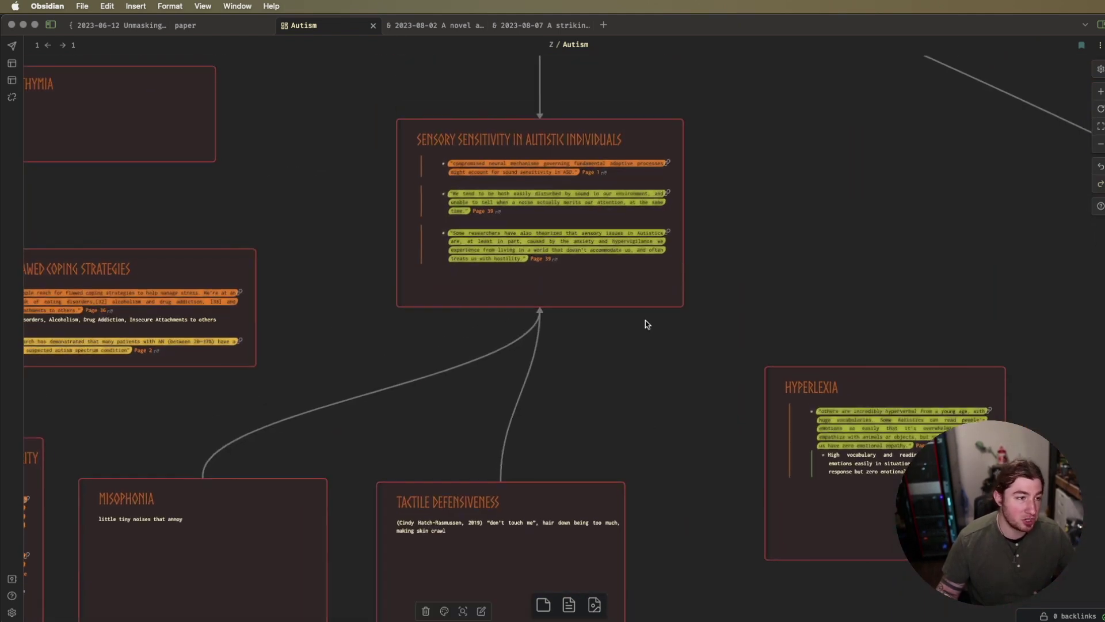
Step: View the 2023-08-02 paper note, then nudge the Sensory Sensitivity card slightly lower under Hypervigilence
left_click(456, 26)
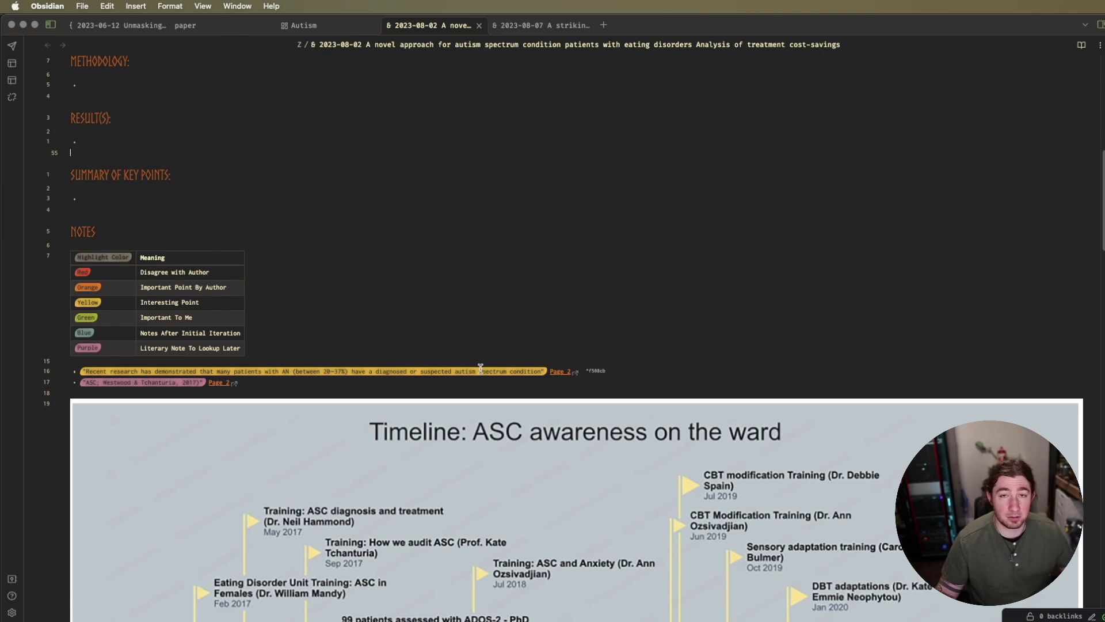
left_click(328, 28)
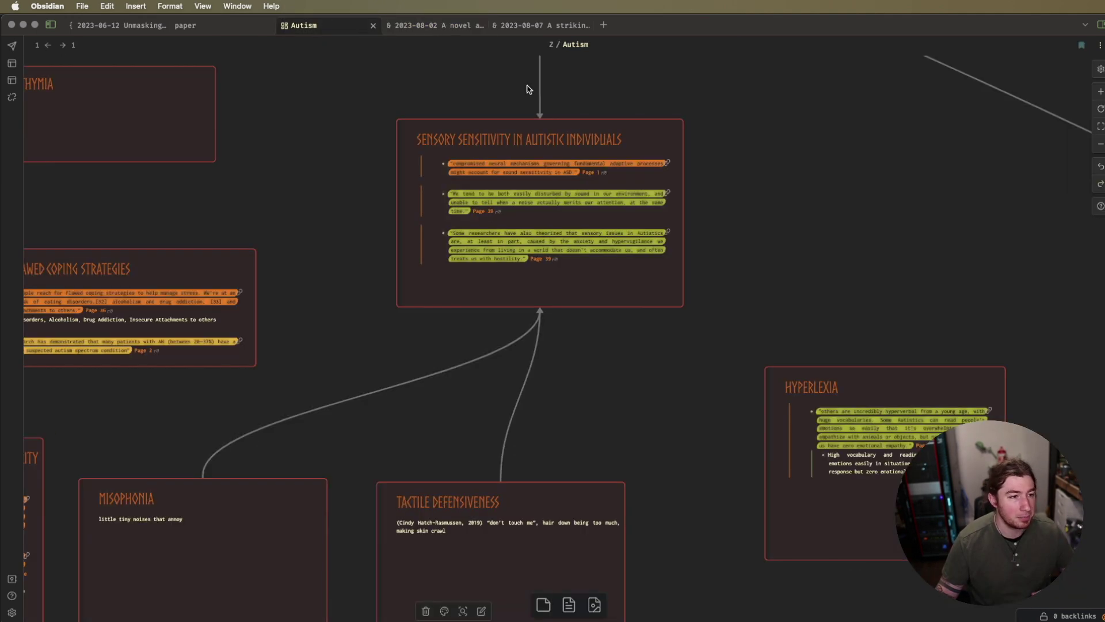
scroll(791, 270, "up", 6)
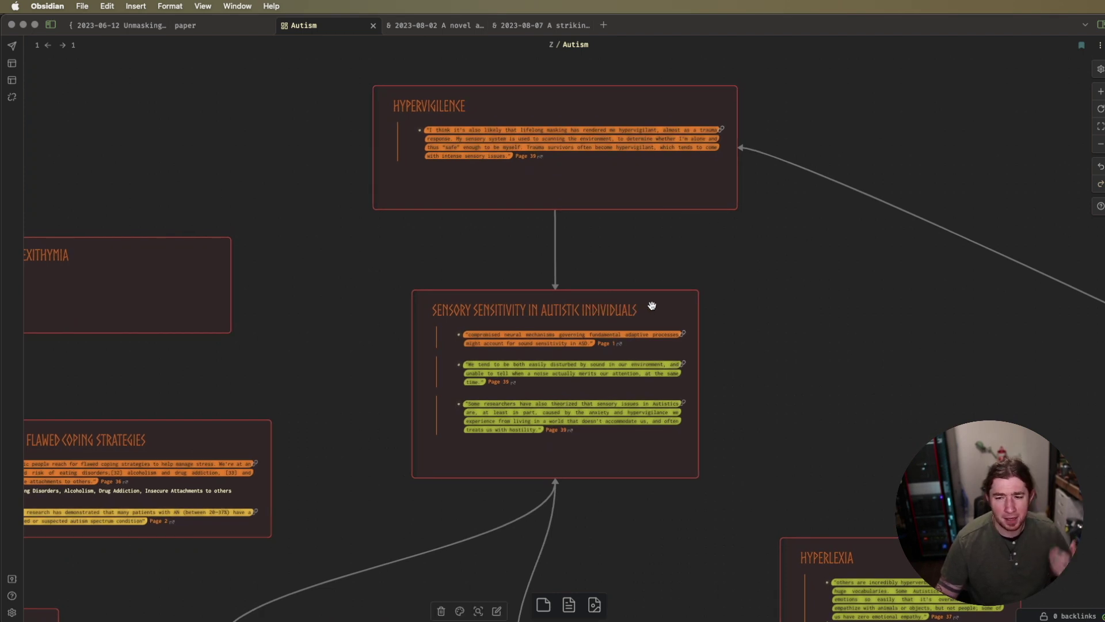
left_click_drag(656, 305, 658, 273)
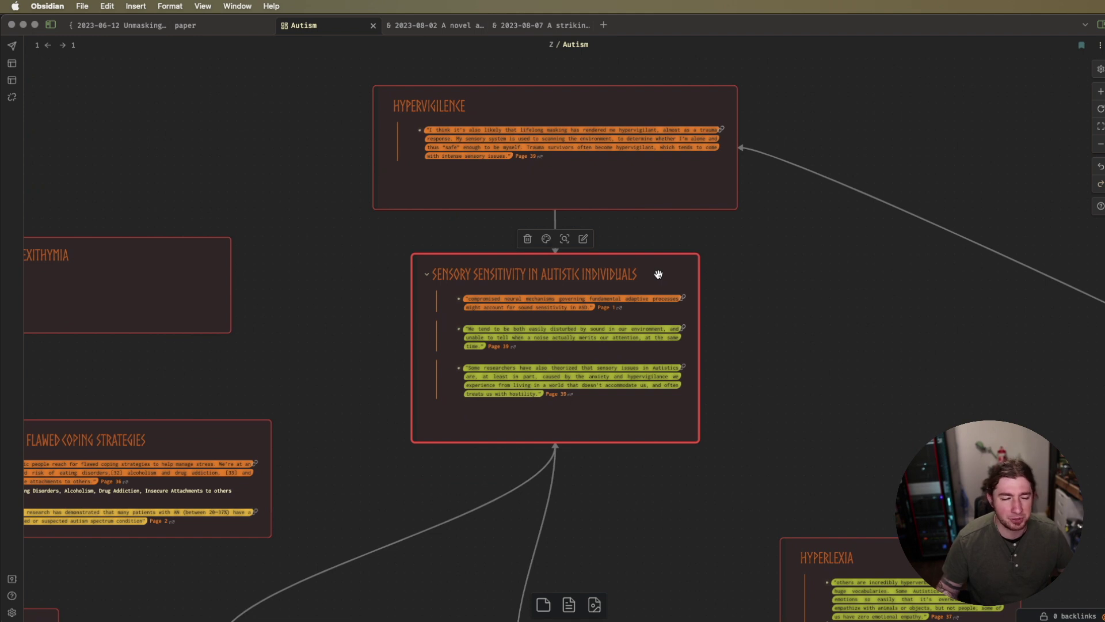
left_click_drag(644, 276, 644, 321)
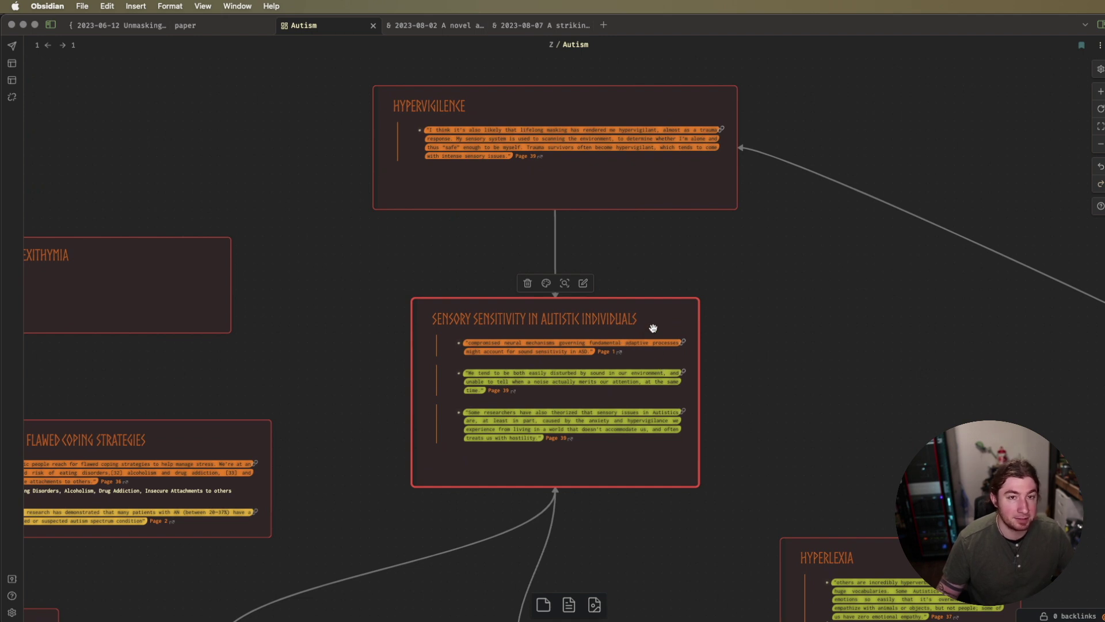
Step: Zoom to the Autism and Flawed Coping Strategies card, then pan and zoom onto the Autism and Eating card
scroll(299, 375, "up", 1)
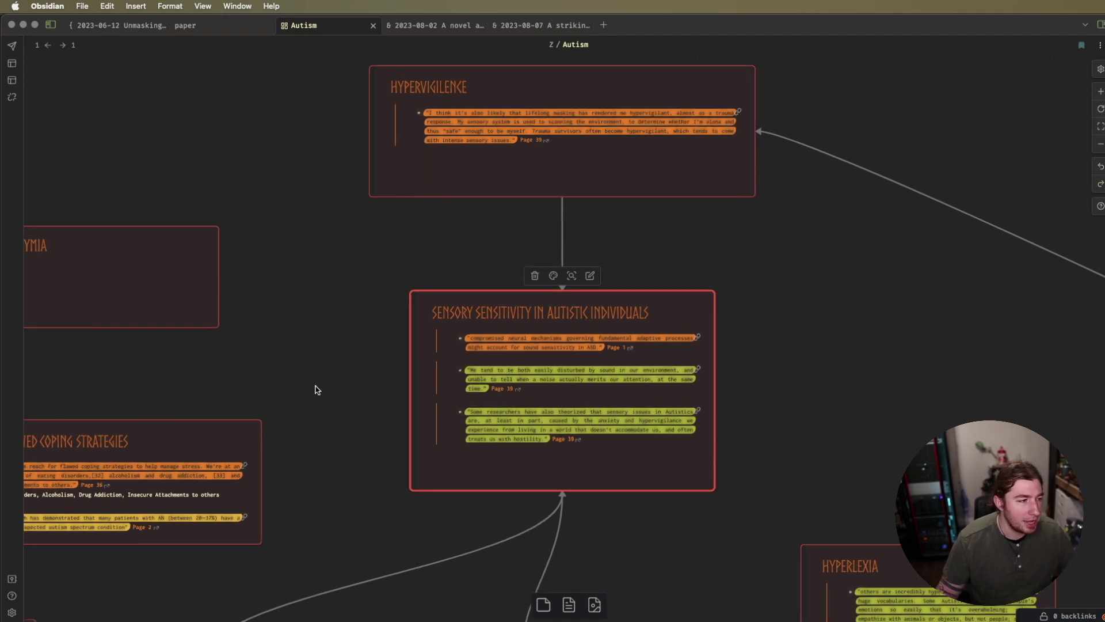
scroll(299, 374, "down", 2)
scroll(353, 390, "left", 5)
scroll(353, 390, "down", 3)
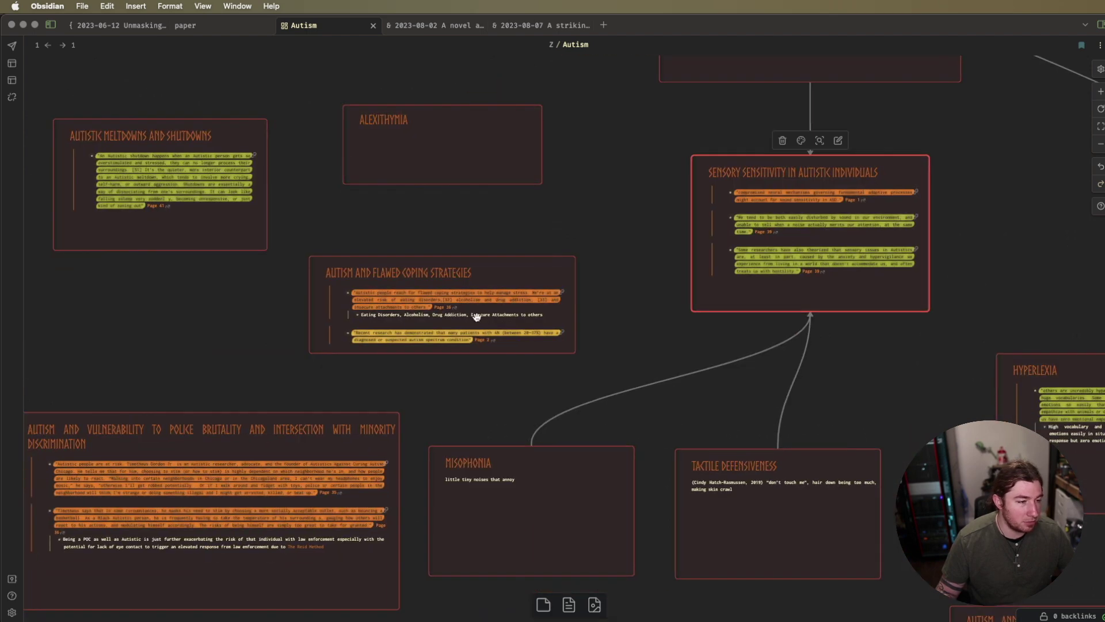
left_click(371, 307)
key("shift+2")
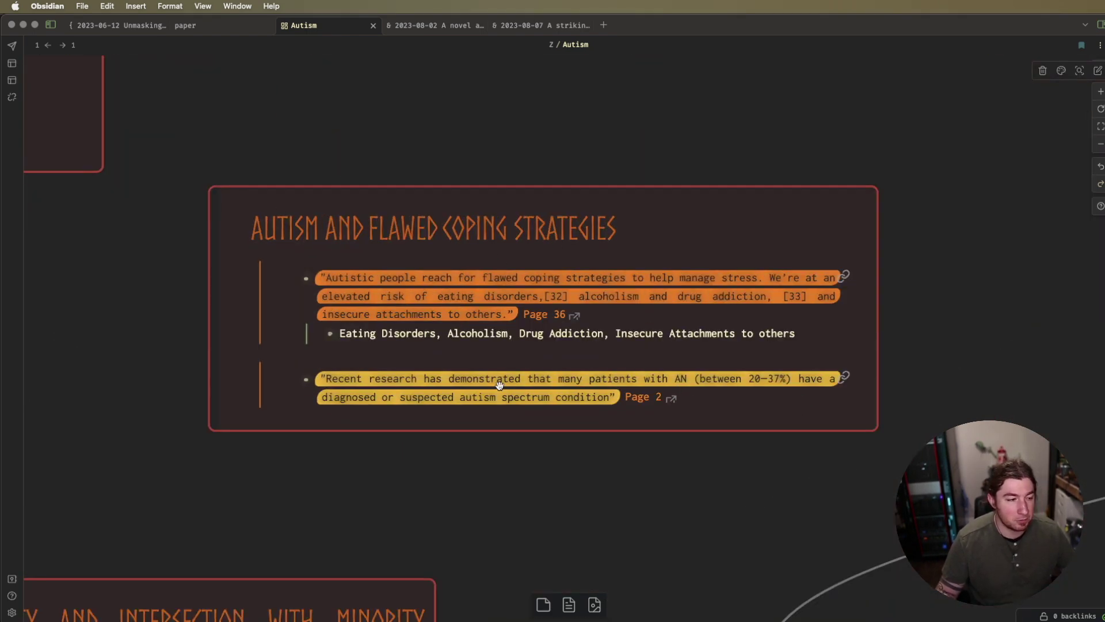
scroll(913, 380, "down", 3)
left_click_drag(873, 316, 786, 173)
scroll(786, 172, "down", 3)
scroll(715, 422, "up", 5)
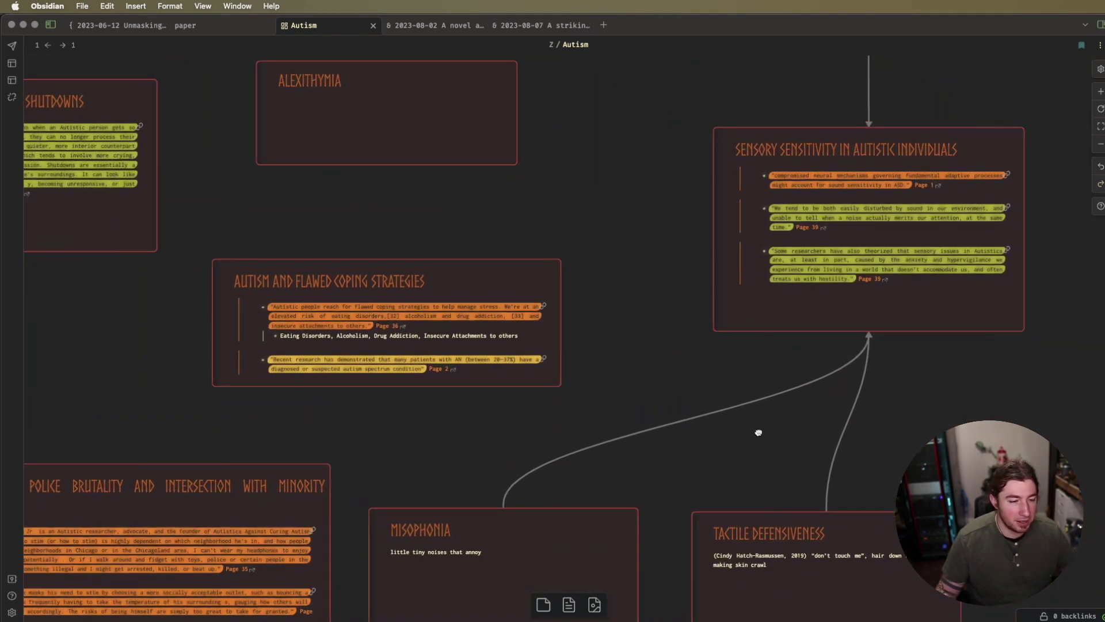
scroll(779, 486, "down", 10)
scroll(609, 493, "up", 8)
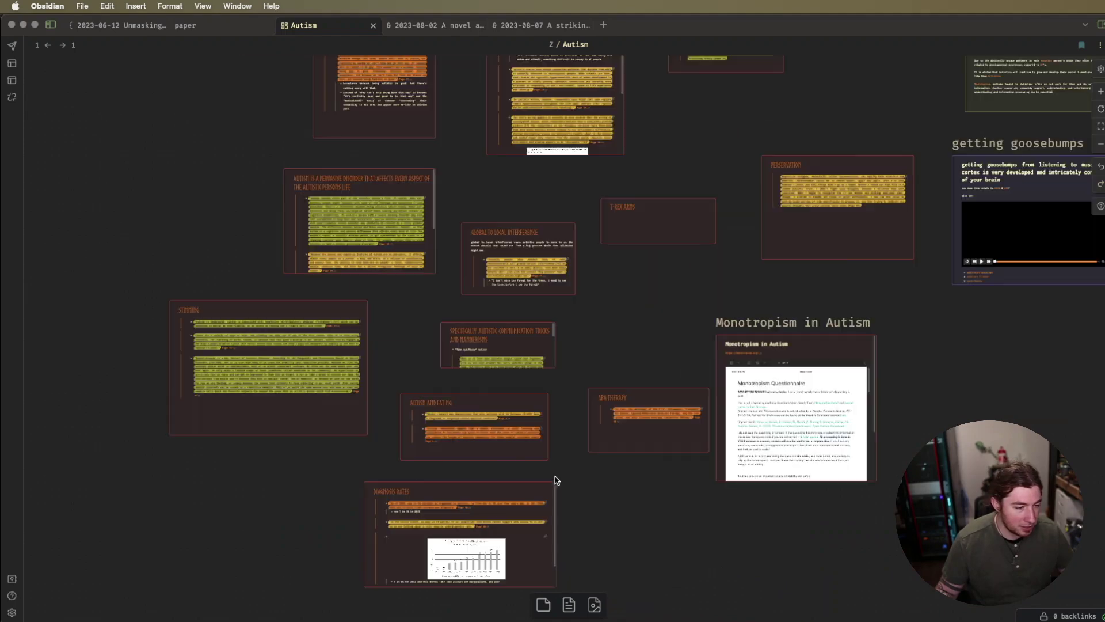
scroll(539, 475, "up", 1)
scroll(449, 411, "up", 5)
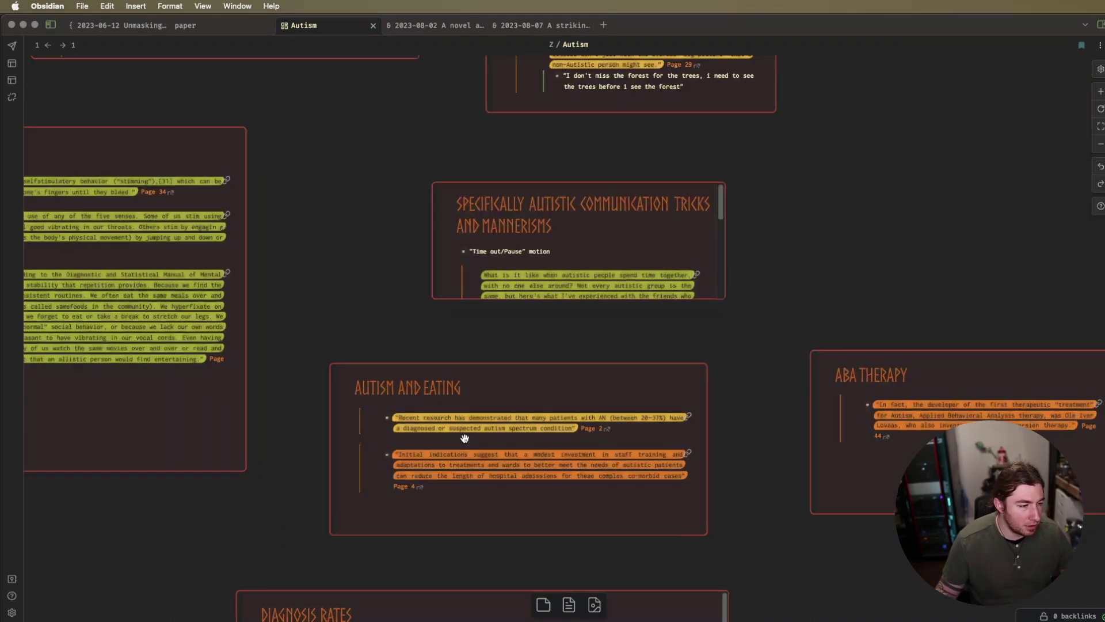
scroll(466, 439, "up", 1)
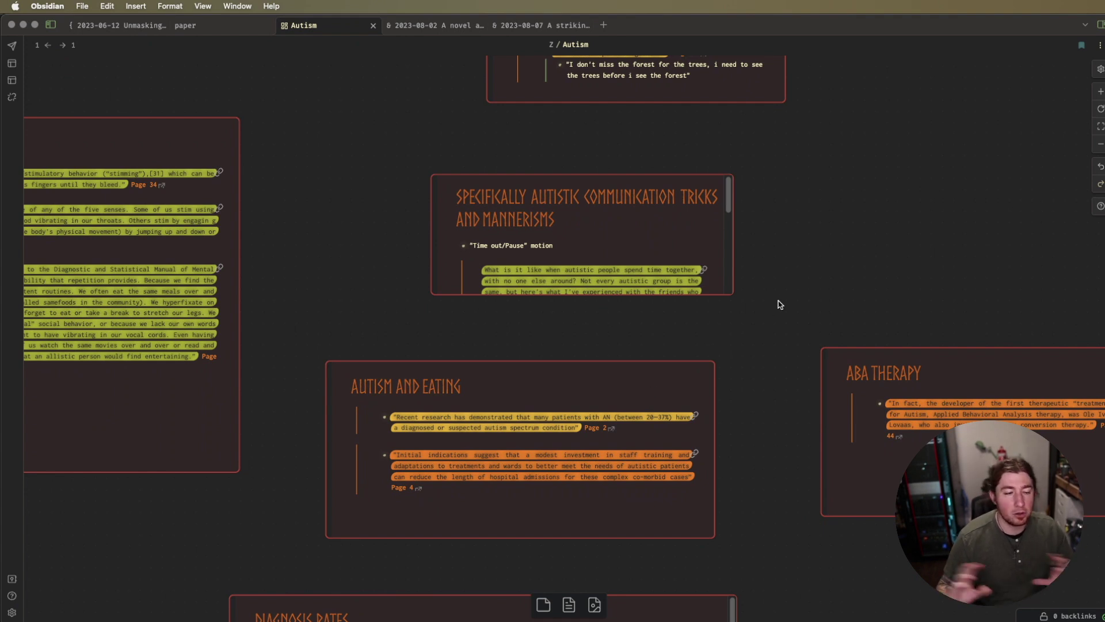
Step: Review and close the 2023-08-02 paper note, then switch to the 2023-08-07 note
left_click(453, 30)
scroll(518, 173, "down", 10)
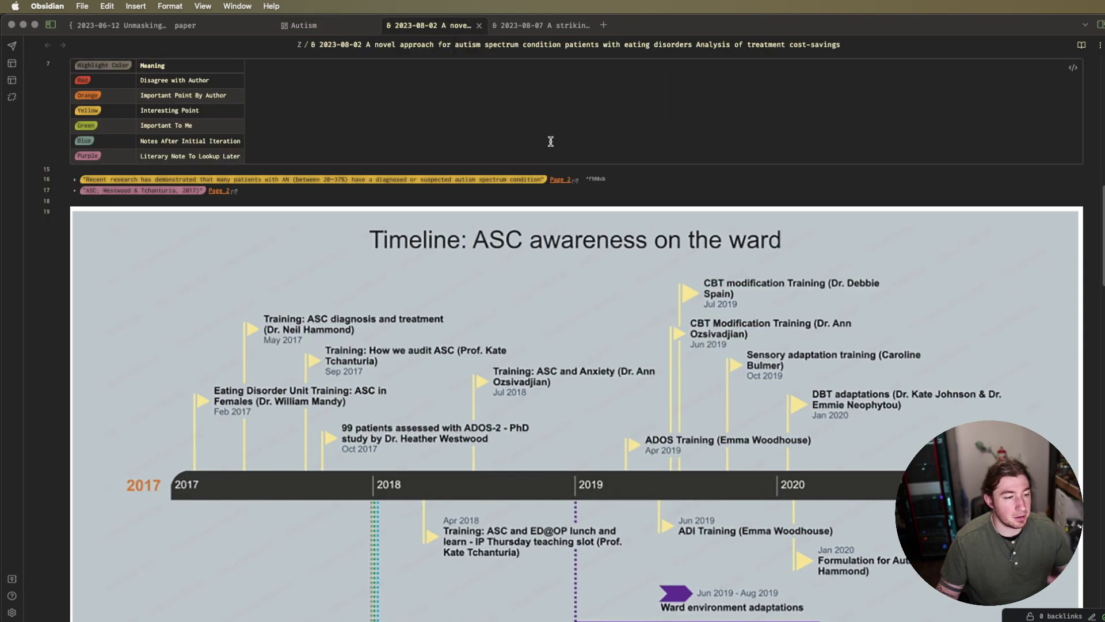
scroll(403, 231, "up", 10)
scroll(334, 250, "up", 6)
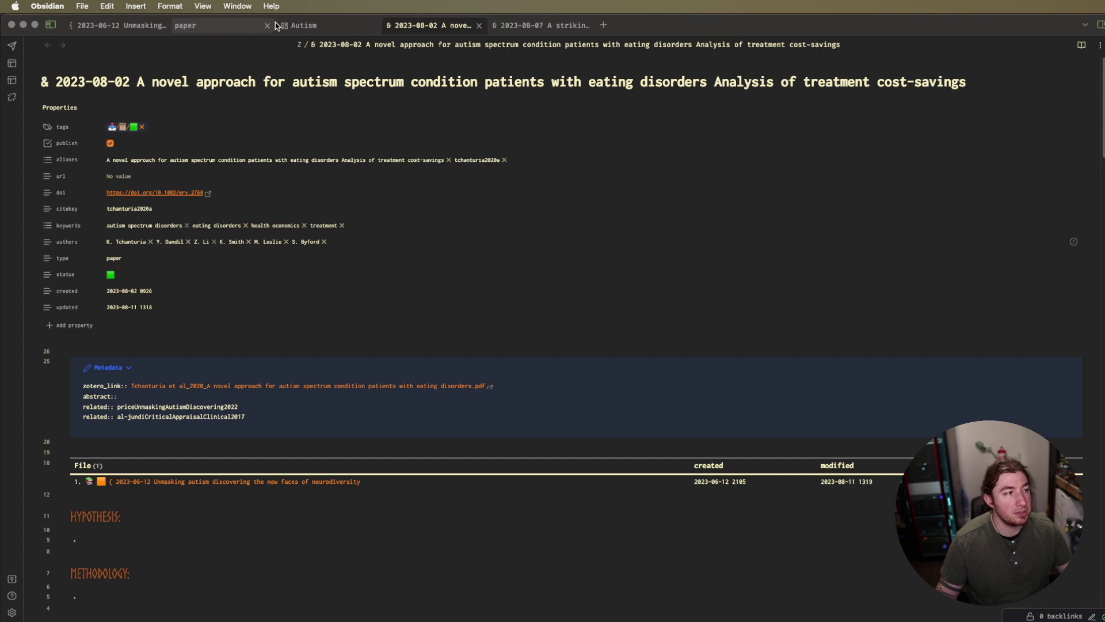
left_click(304, 26)
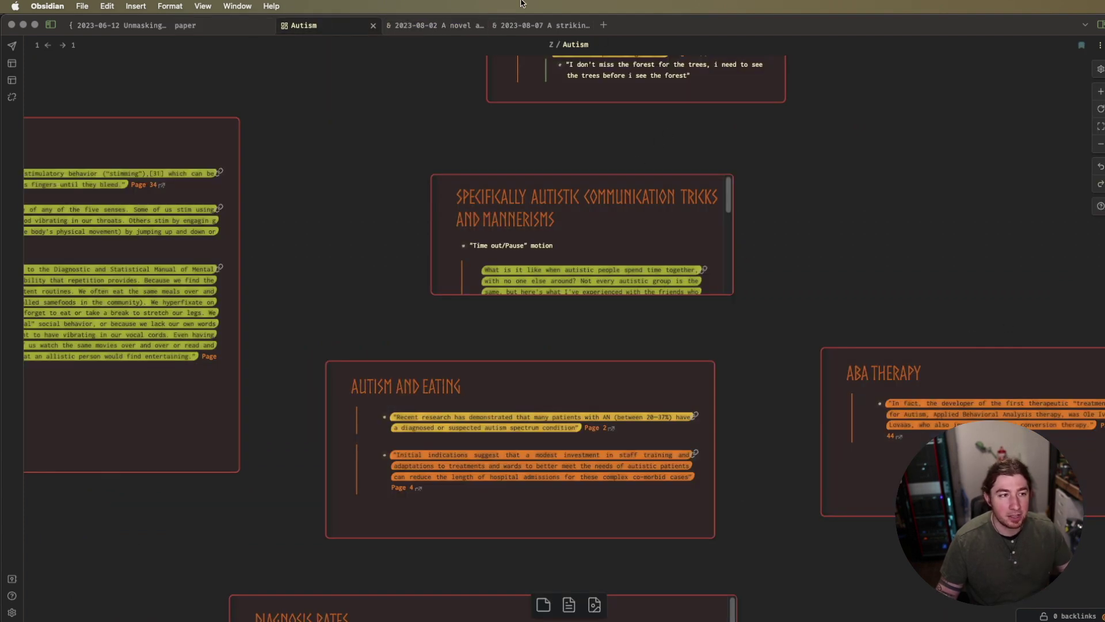
left_click(428, 27)
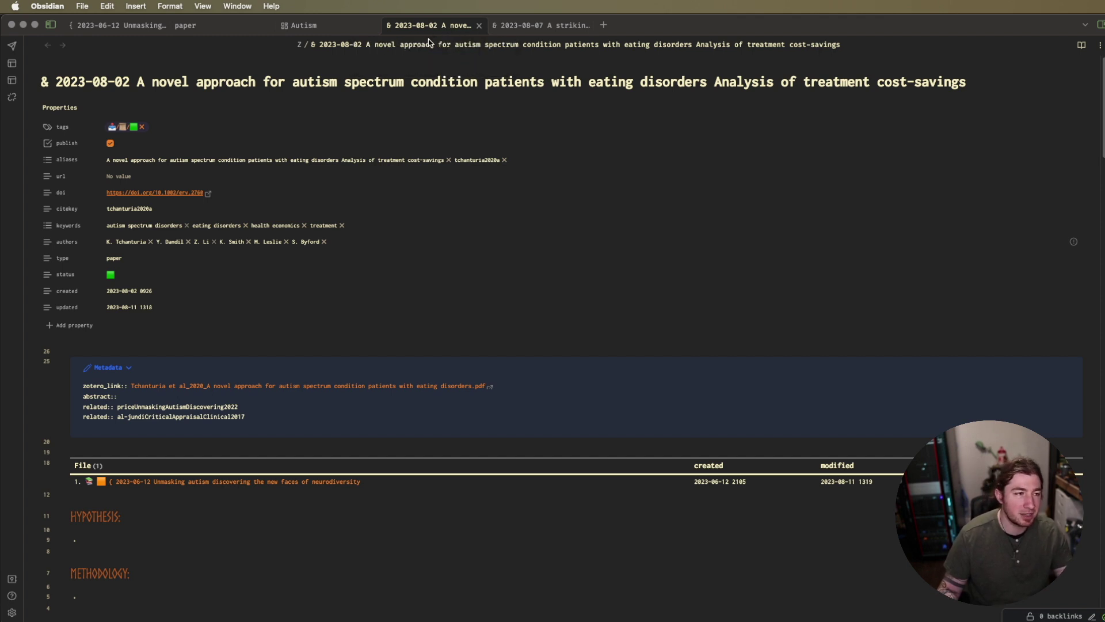
key("super+w")
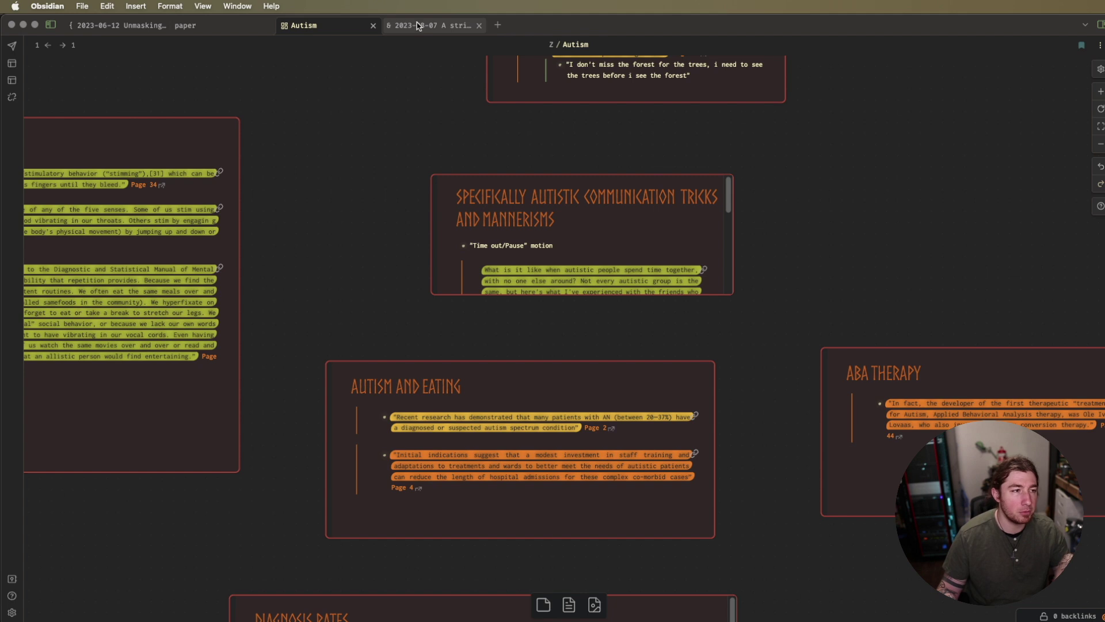
left_click(423, 29)
key("super+w")
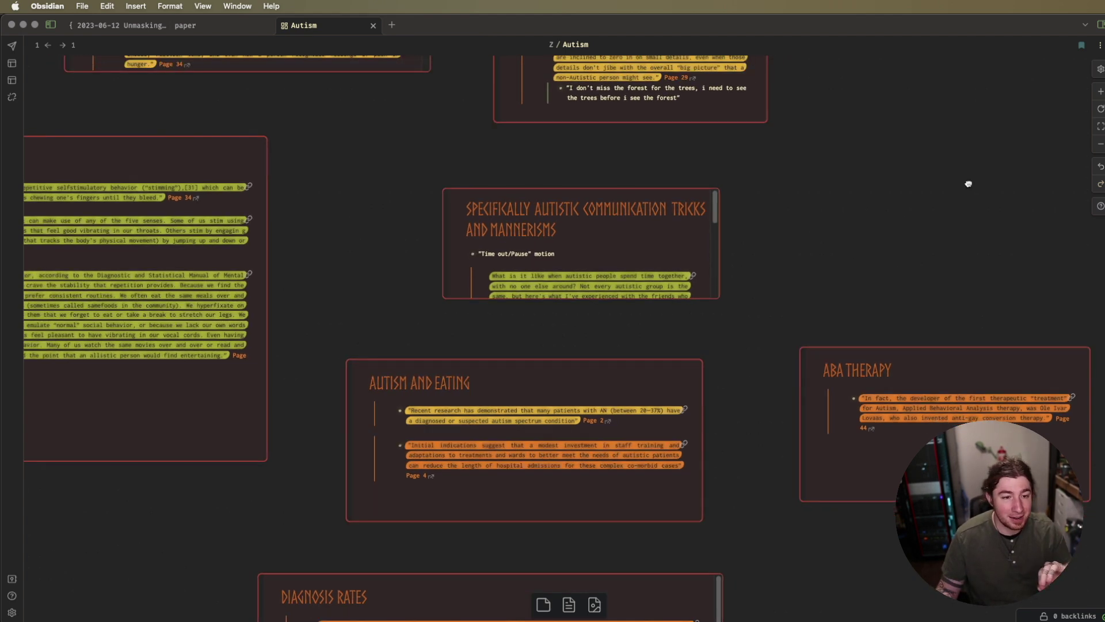
scroll(909, 185, "right", 10)
scroll(245, 228, "up", 15)
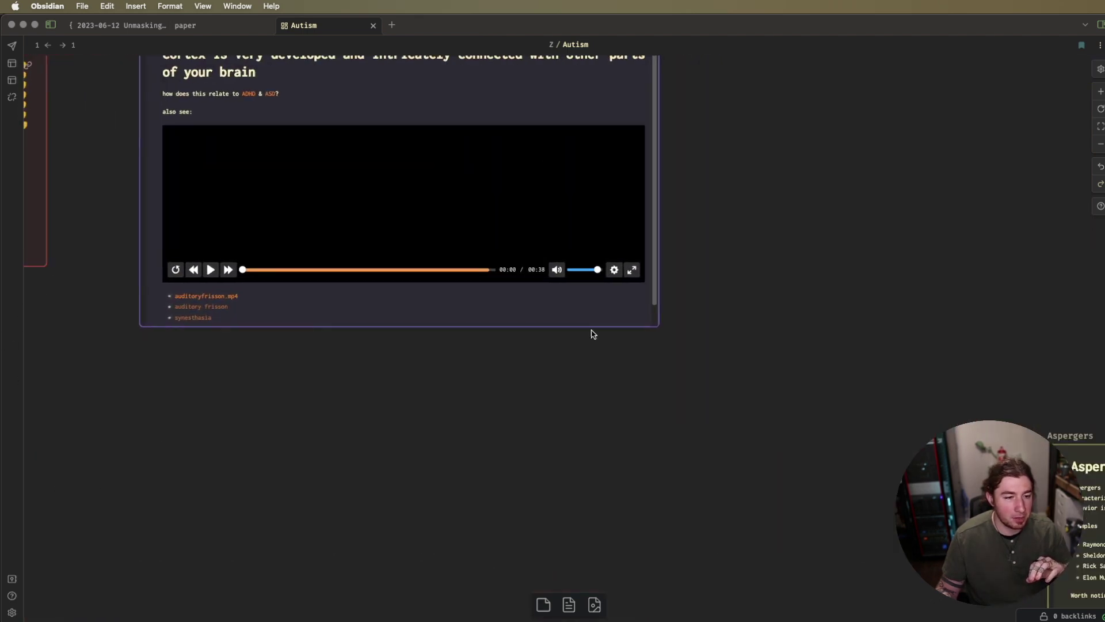
scroll(291, 330, "up", 15)
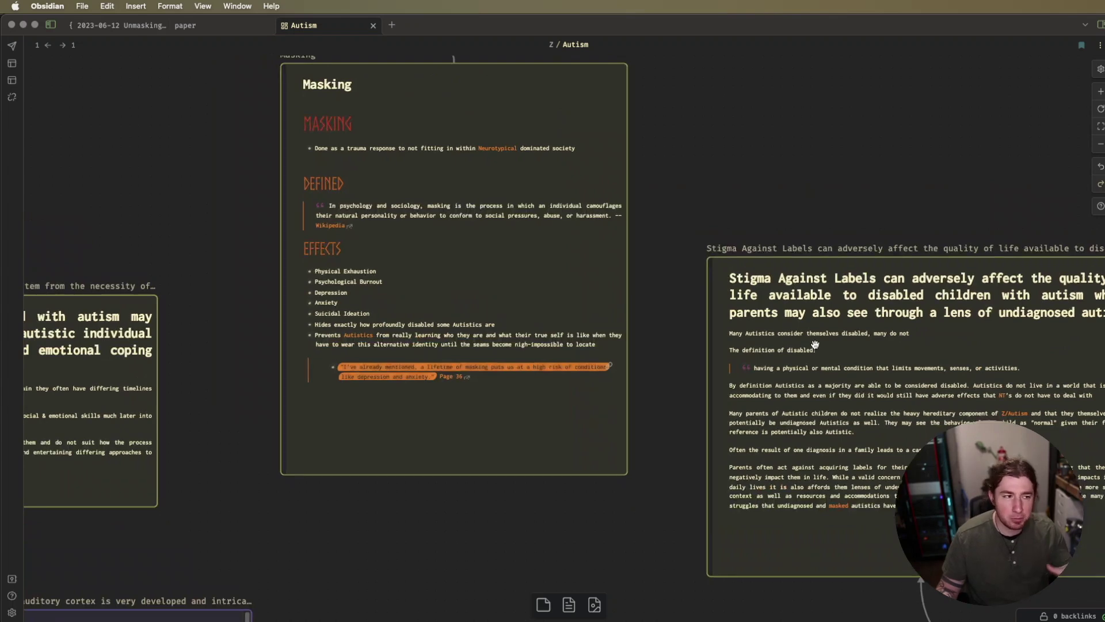
scroll(620, 244, "up", 5)
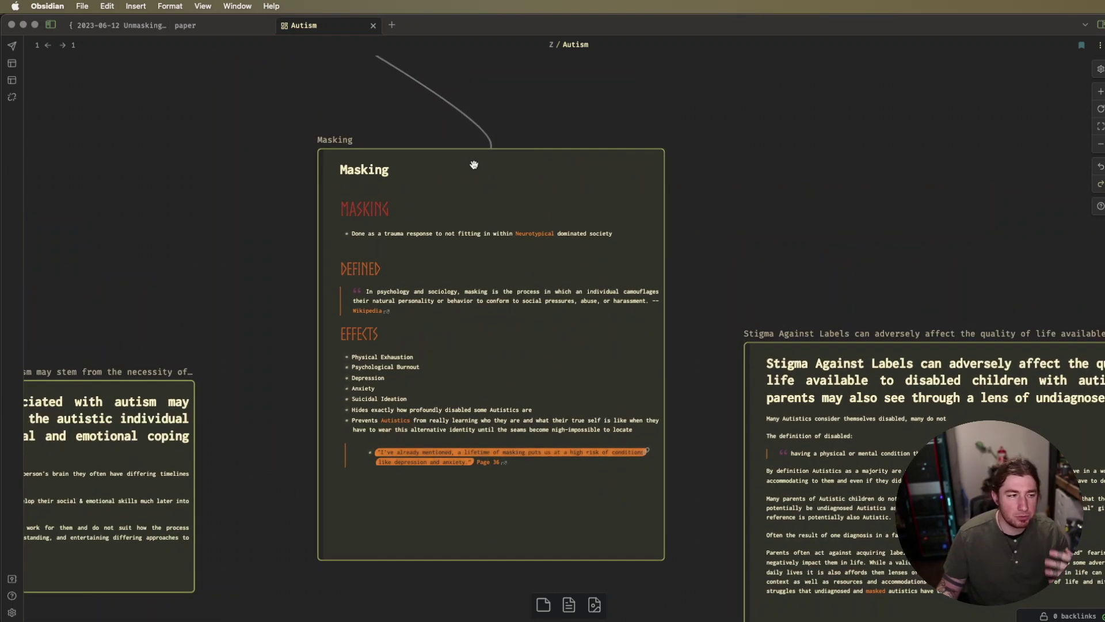
double_click(512, 208)
left_click(408, 195)
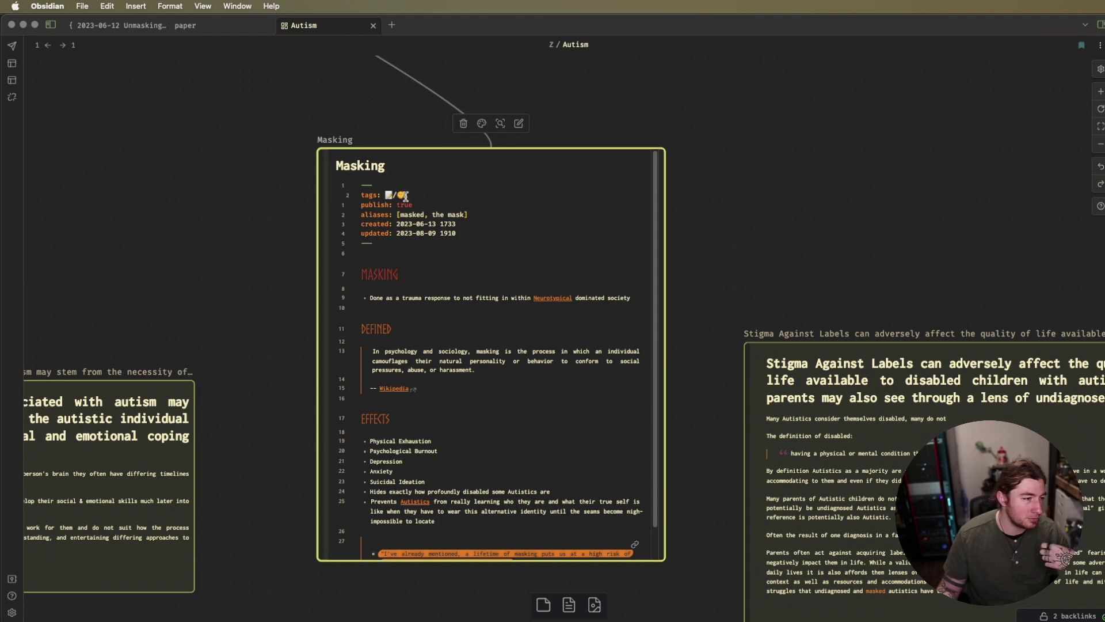
left_click(894, 223)
double_click(915, 380)
key("Escape")
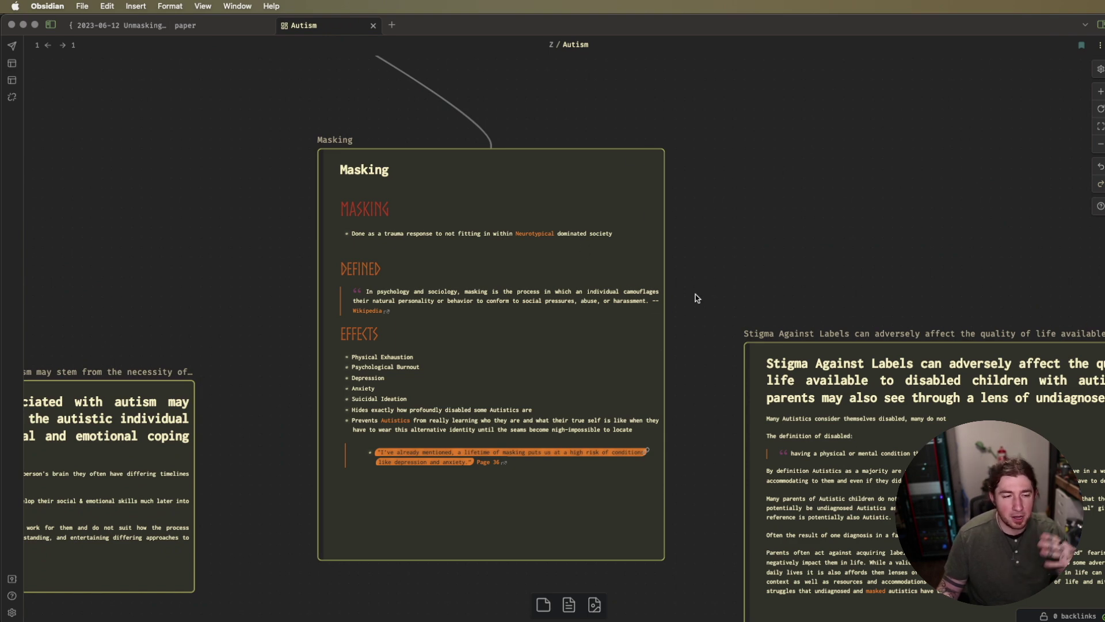
scroll(721, 268, "down", 2)
scroll(722, 268, "down", 3)
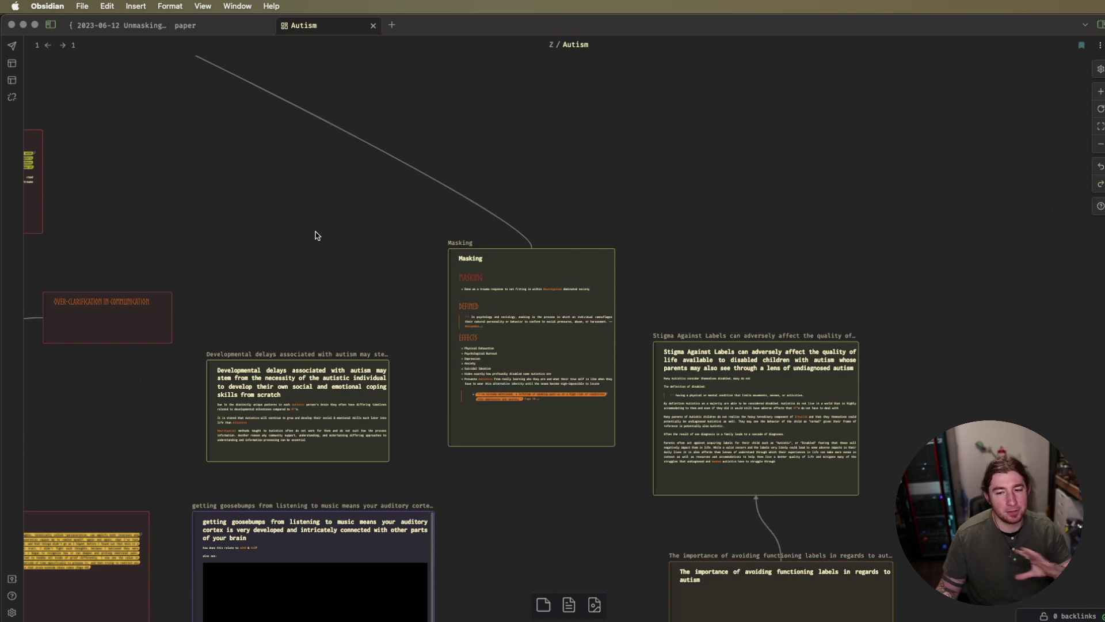
scroll(295, 235, "left", 5)
scroll(993, 352, "up", 10)
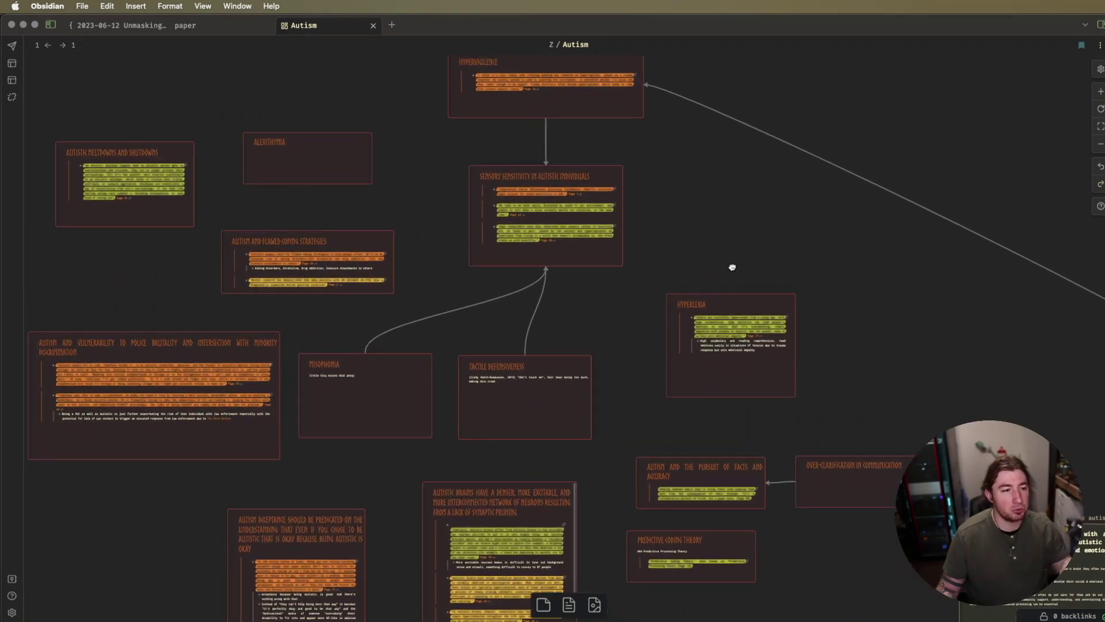
scroll(742, 280, "up", 5)
scroll(742, 280, "left", 5)
scroll(769, 316, "down", 2)
scroll(772, 311, "down", 3)
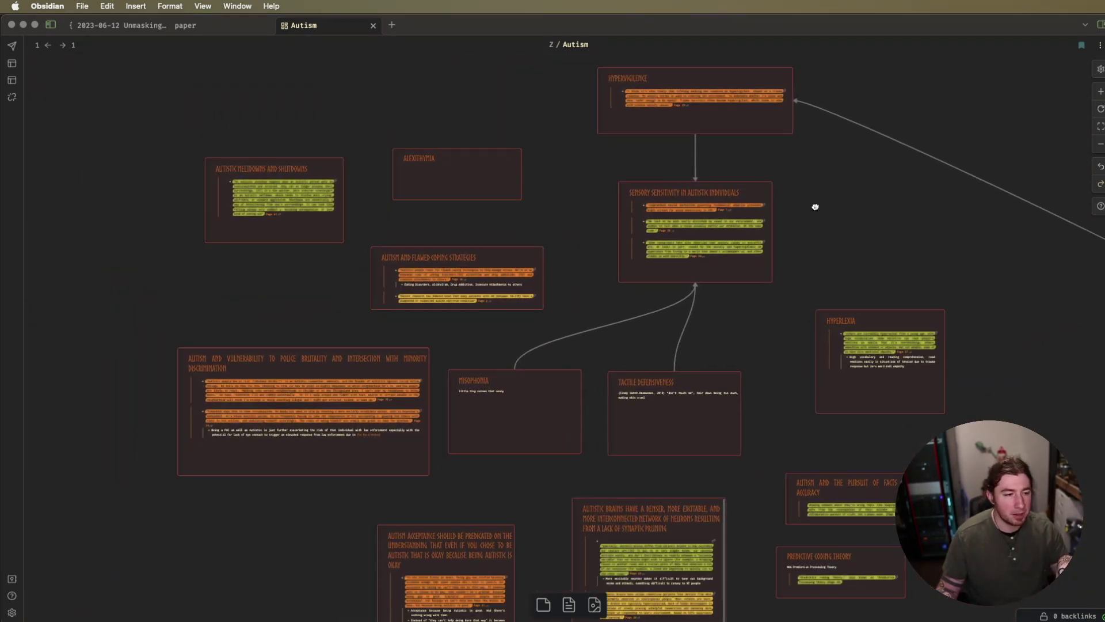
scroll(572, 304, "down", 1)
scroll(470, 313, "up", 3)
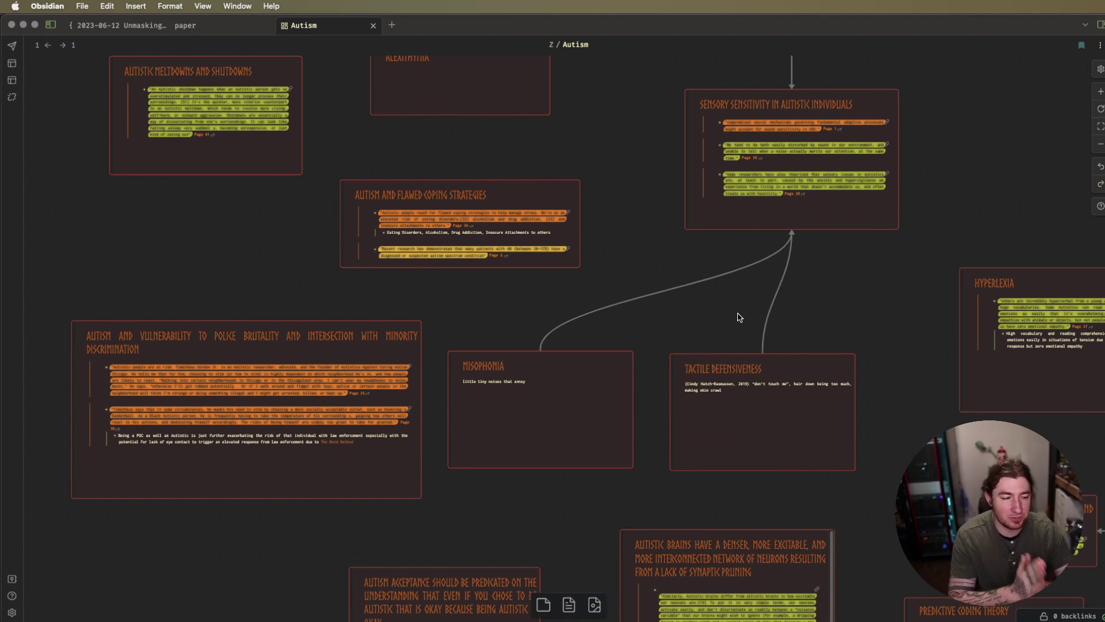
Step: From Bookmarks, view and zoom the autism notes graph, then open the Autism note
left_click(51, 24)
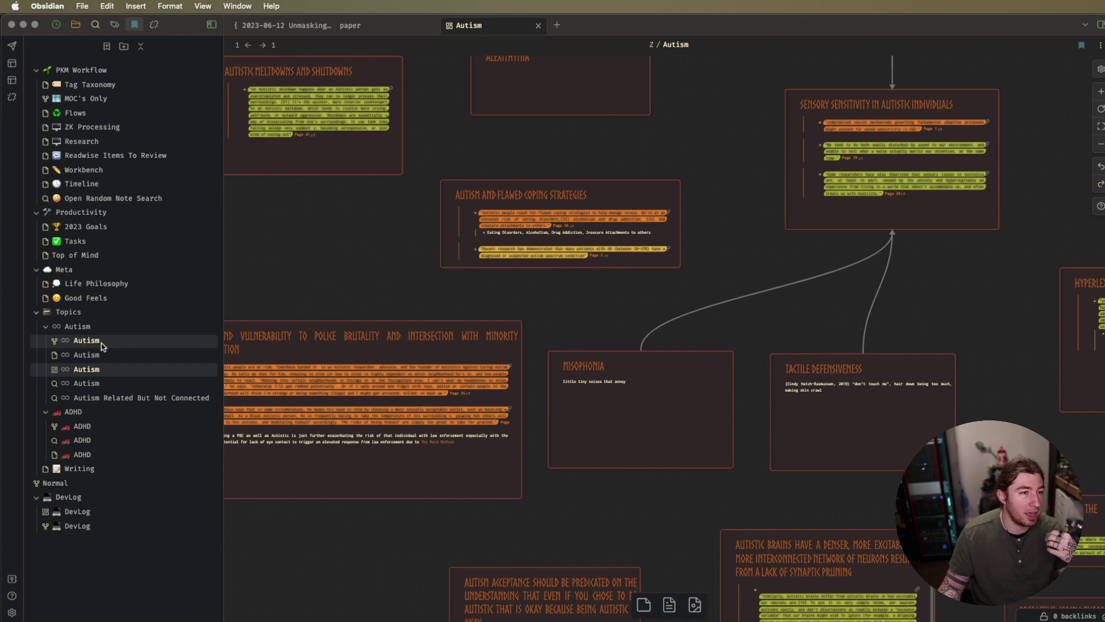
left_click(126, 344)
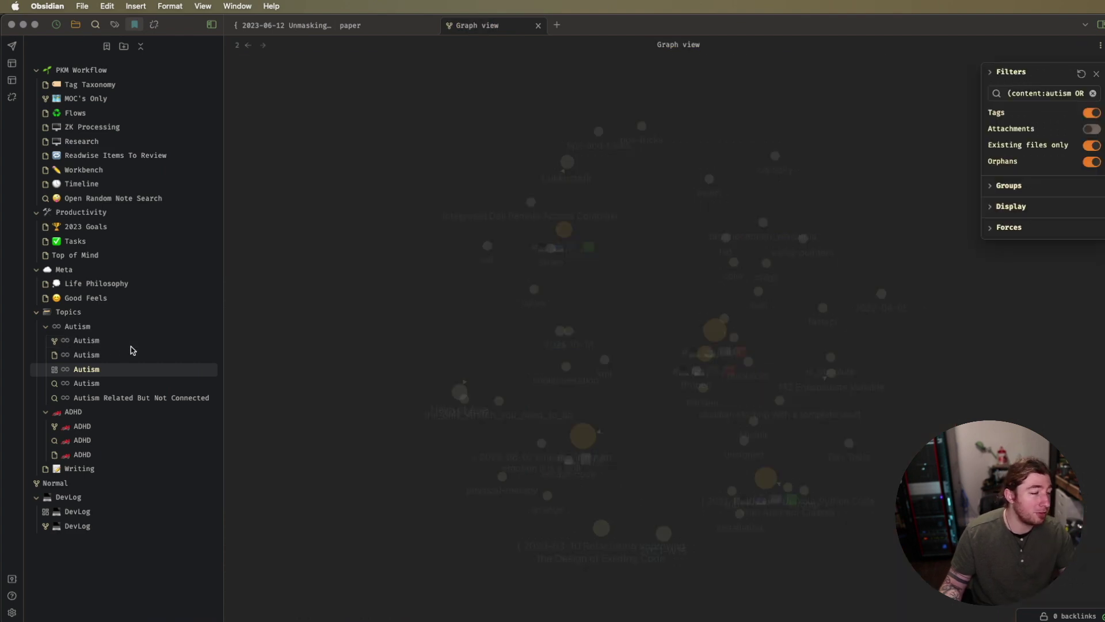
scroll(669, 313, "down", 10)
scroll(731, 352, "up", 10)
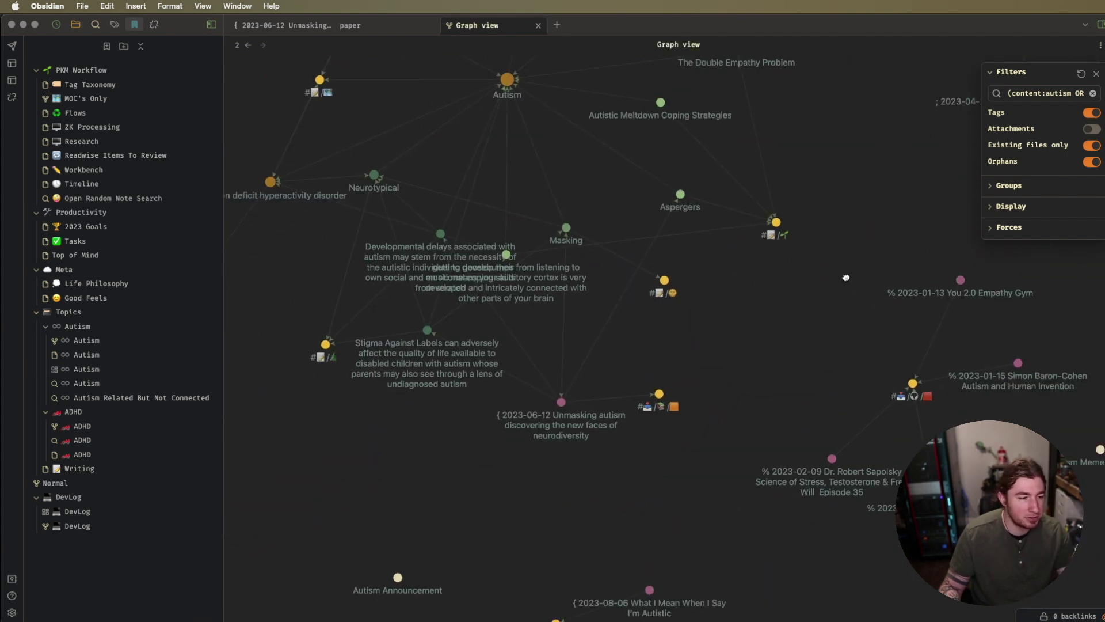
left_click(136, 357)
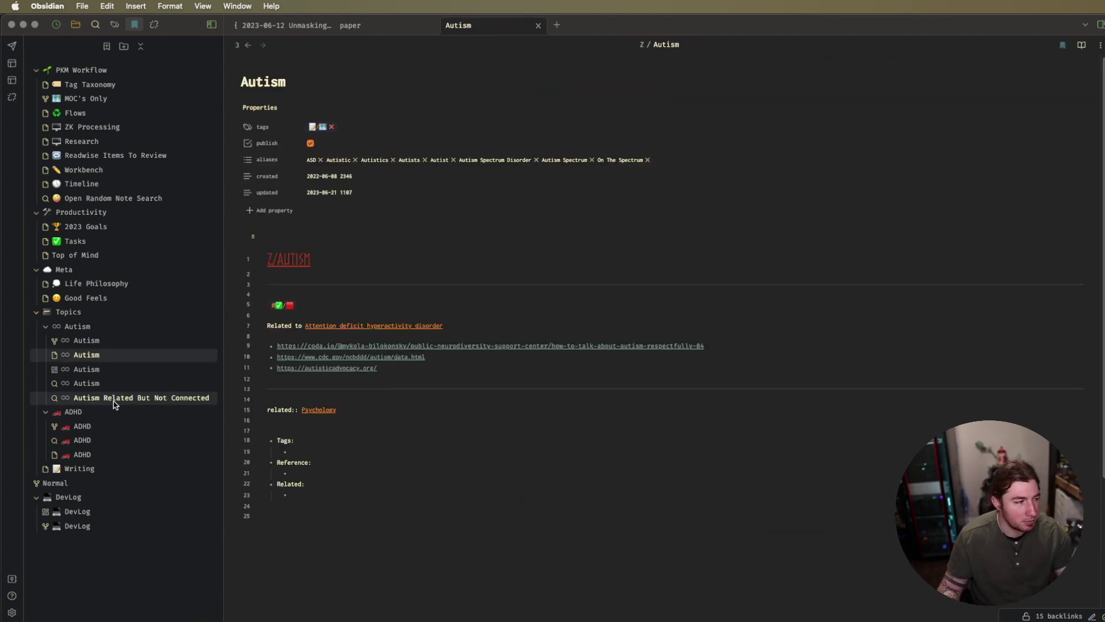
Step: Return to the Autism canvas via its bookmark and bring back the bookmarks panel
left_click(125, 371)
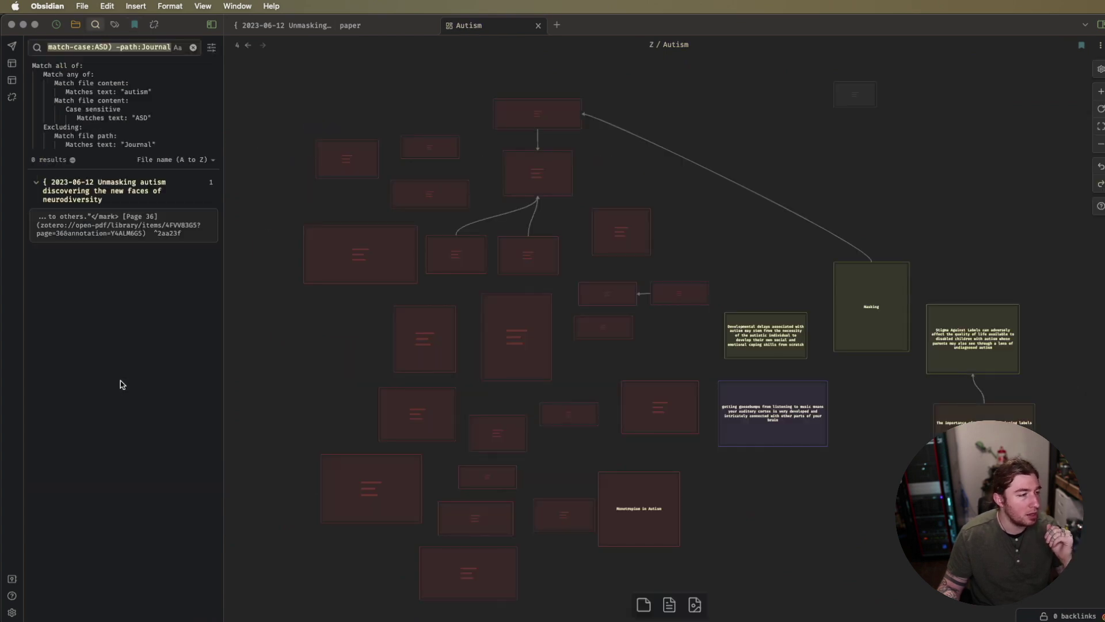
scroll(149, 251, "down", 5)
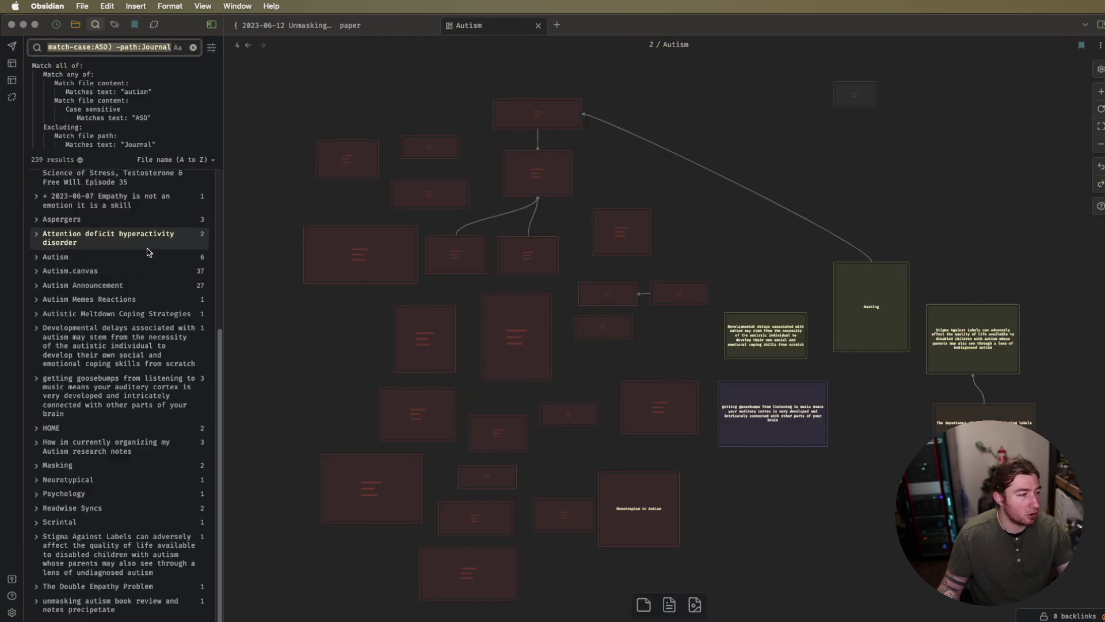
scroll(149, 251, "up", 5)
left_click(134, 24)
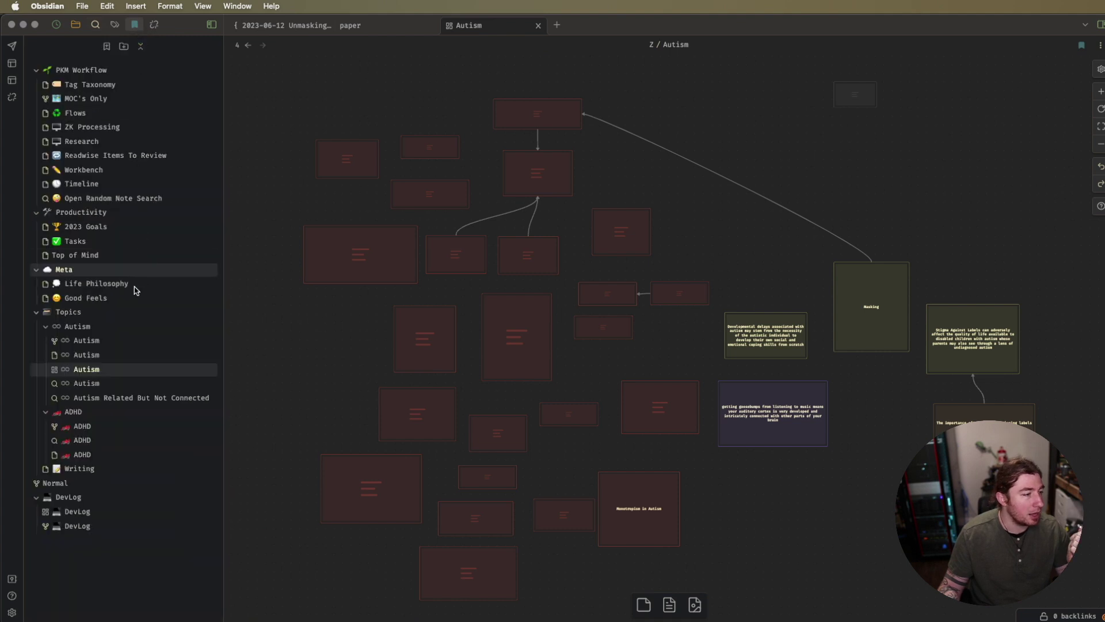
Step: Run the saved 'Autism Related But Not Connected' search, browse its 232 results, then show the folder tree
left_click(175, 405)
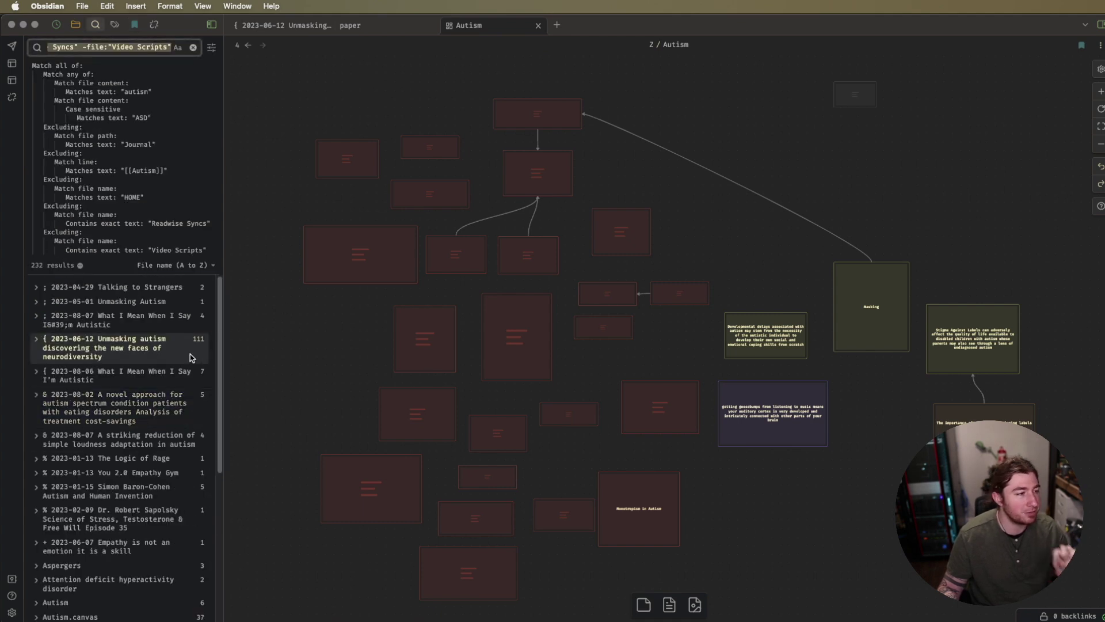
scroll(161, 410, "down", 2)
scroll(161, 409, "down", 5)
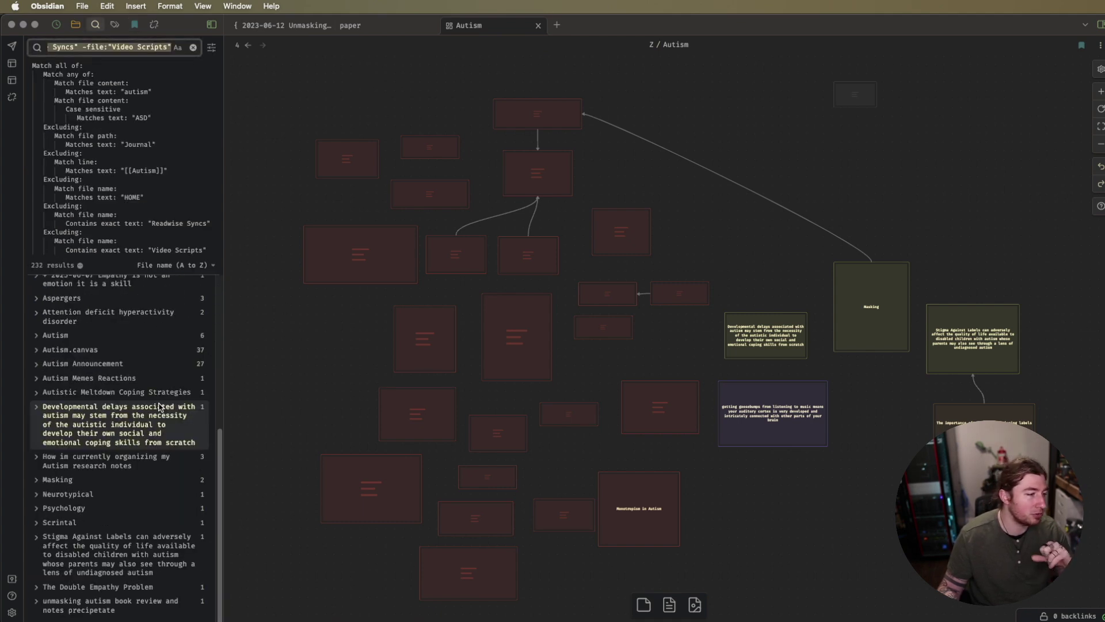
scroll(115, 345, "up", 5)
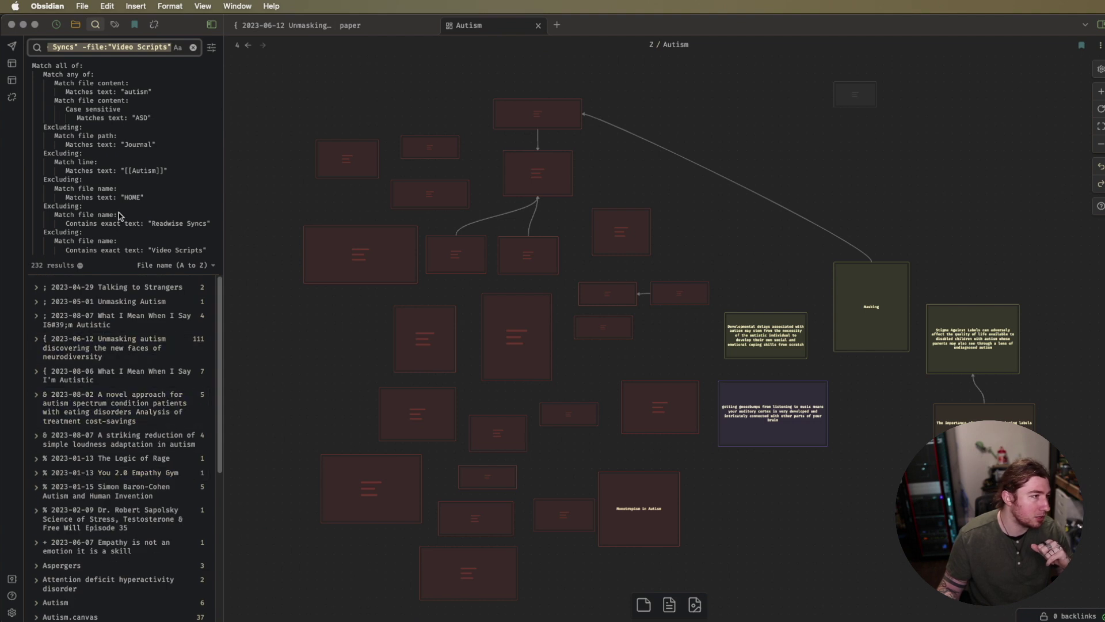
scroll(201, 298, "down", 1)
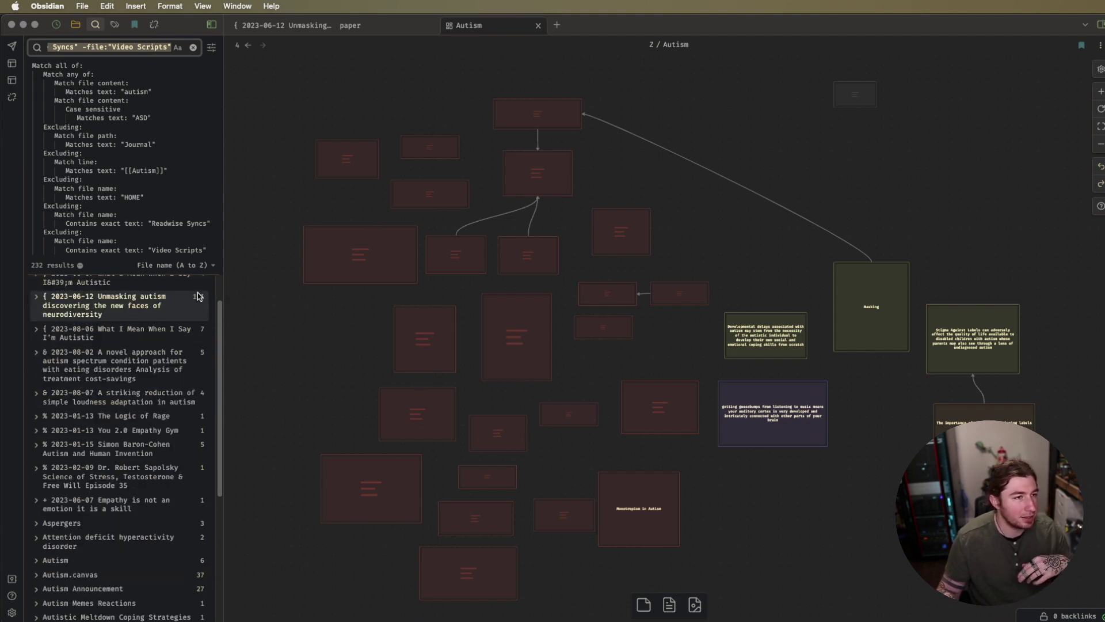
left_click(75, 25)
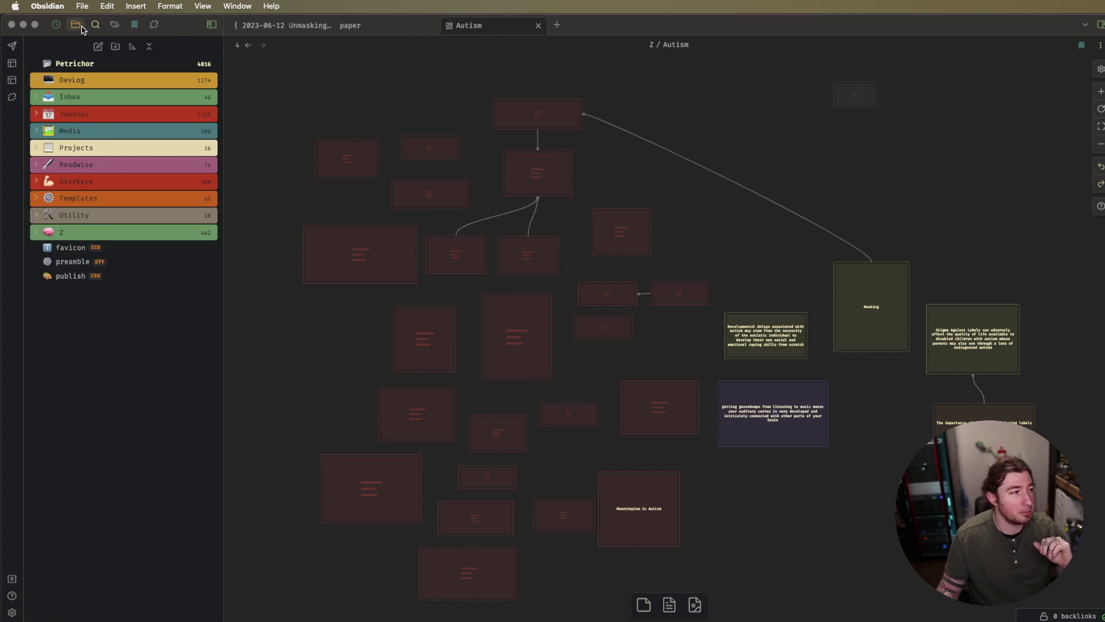
left_click(211, 24)
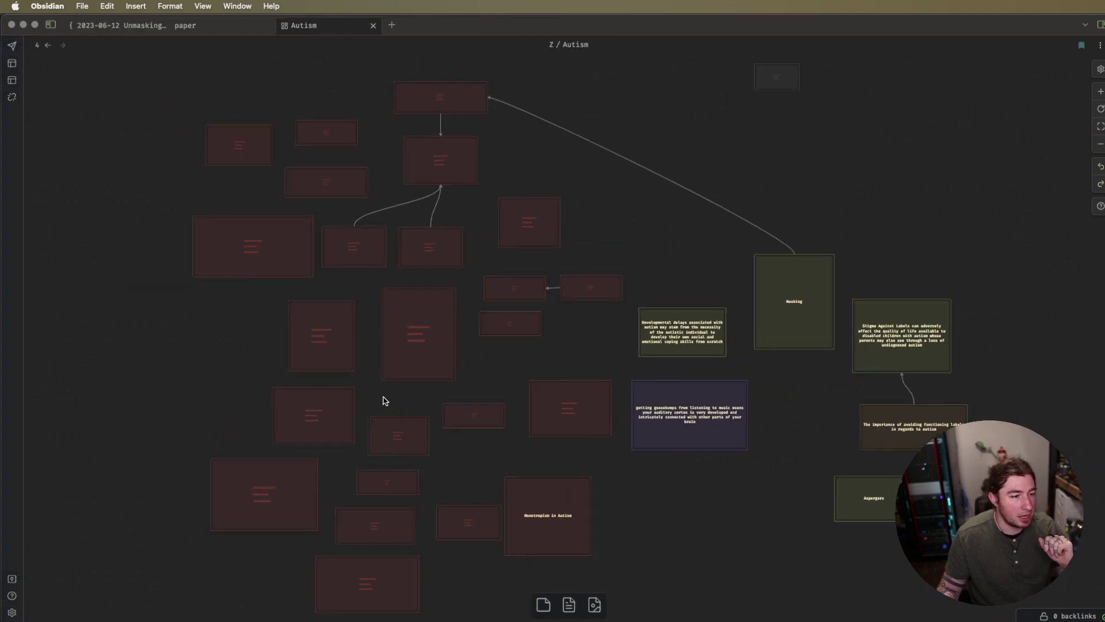
scroll(478, 427, "up", 5)
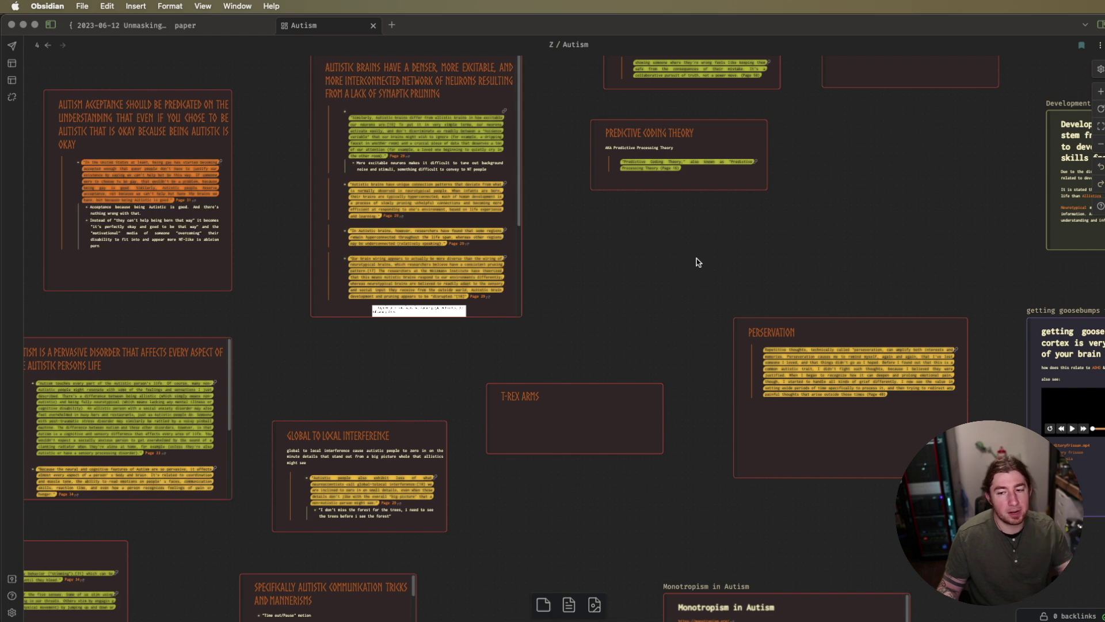